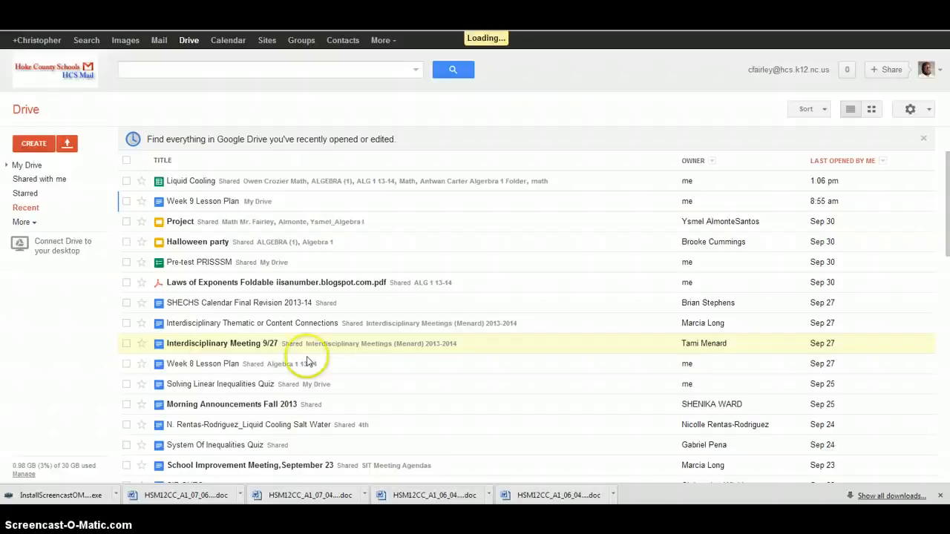
pyautogui.click(66, 145)
pyautogui.click(83, 165)
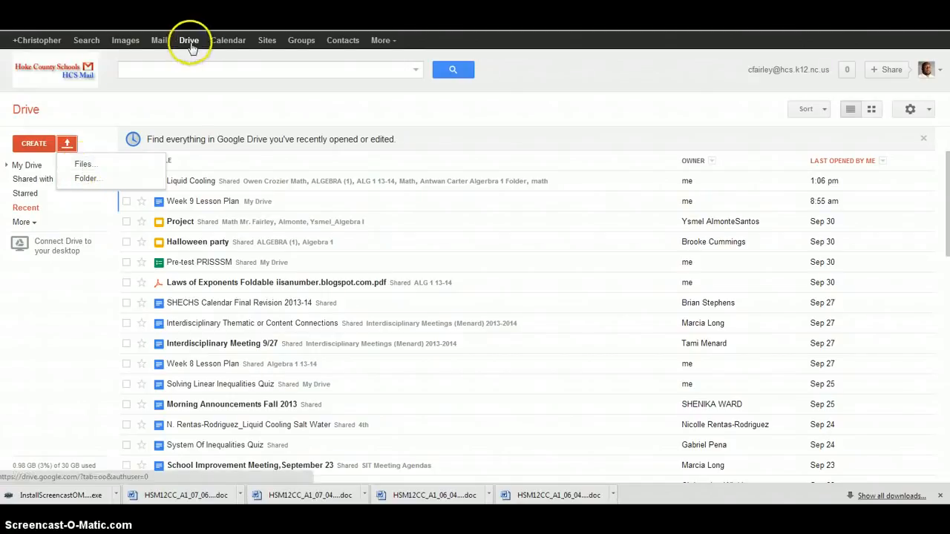
pyautogui.click(82, 166)
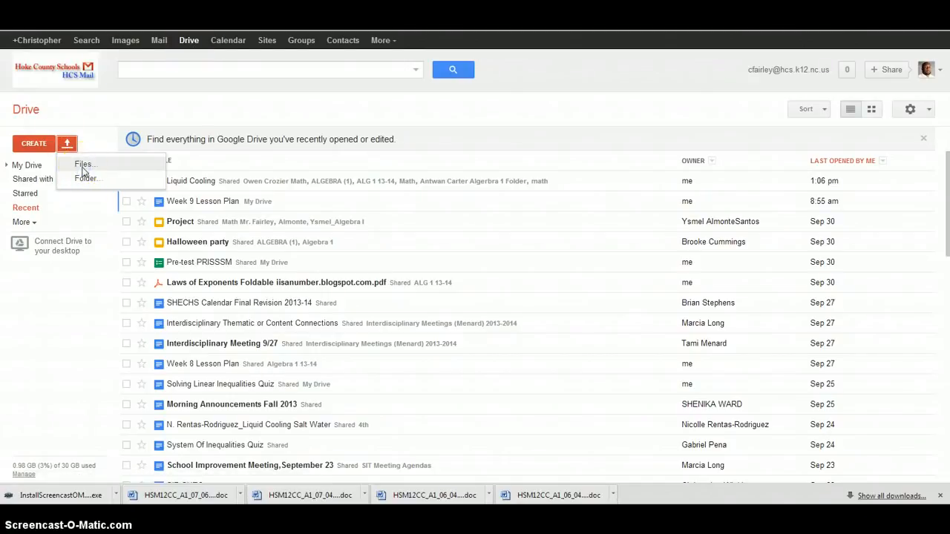
pyautogui.click(82, 183)
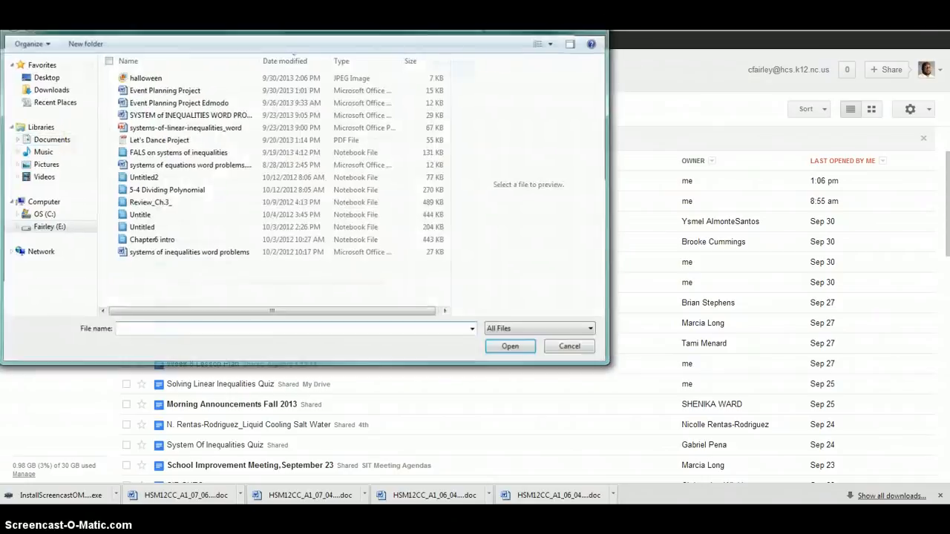
pyautogui.click(594, 10)
# Create a new spreadsheet and name it Liquid Cooling
pyautogui.click(23, 140)
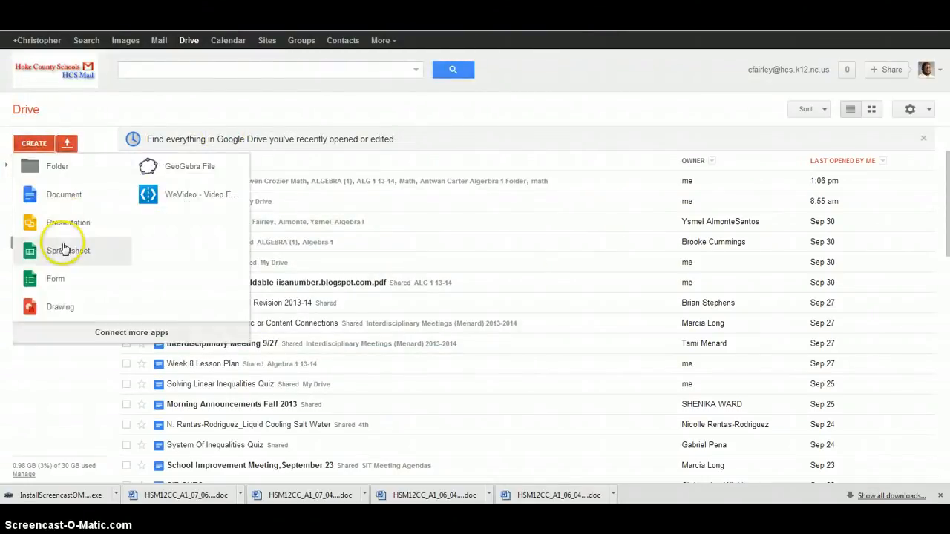
pyautogui.click(64, 251)
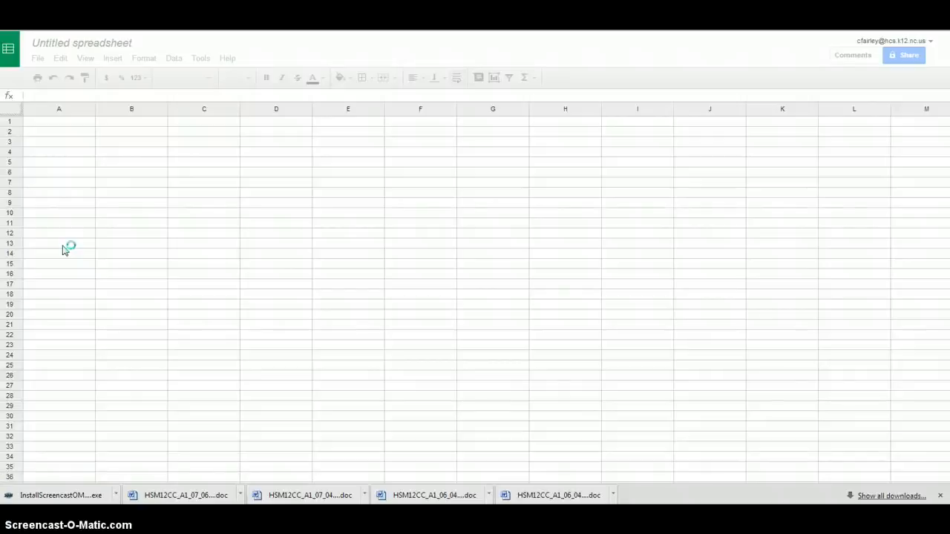
pyautogui.click(78, 47)
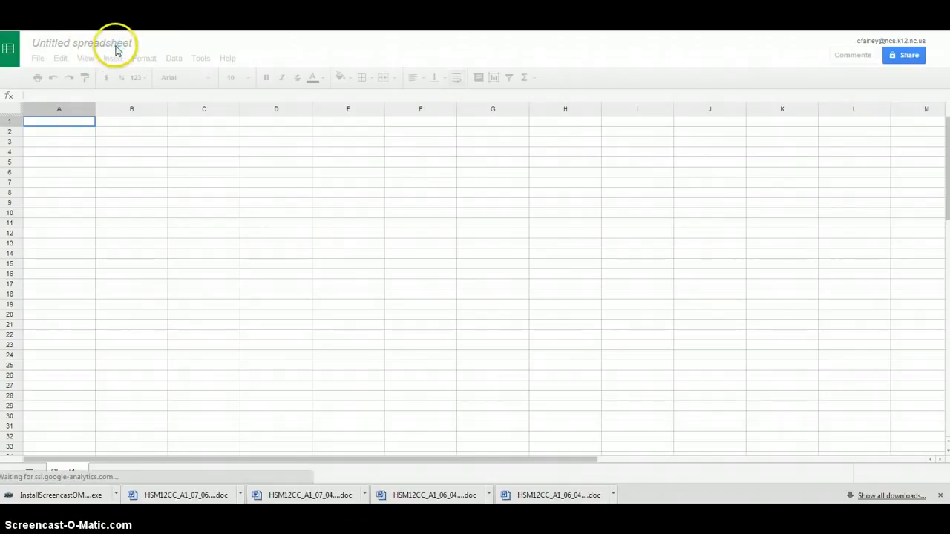
pyautogui.click(115, 46)
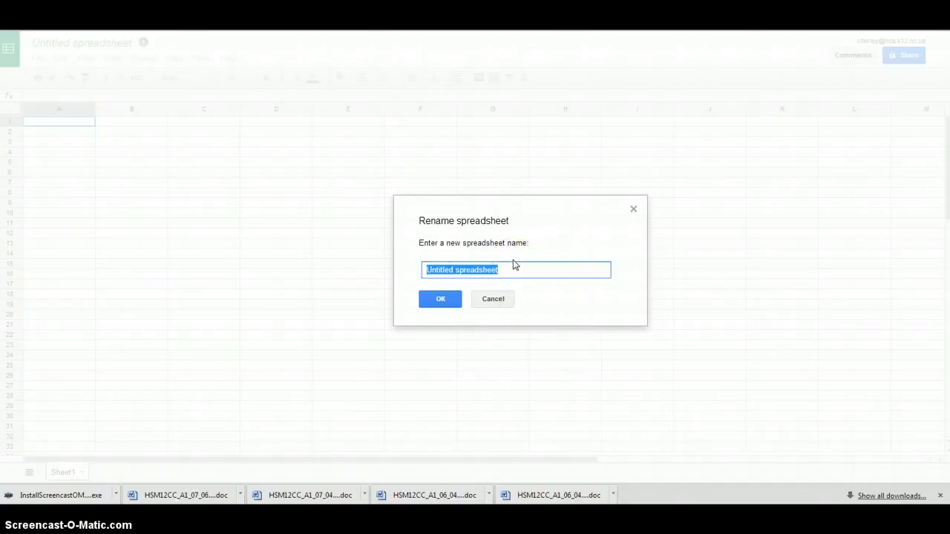
pyautogui.write('L')
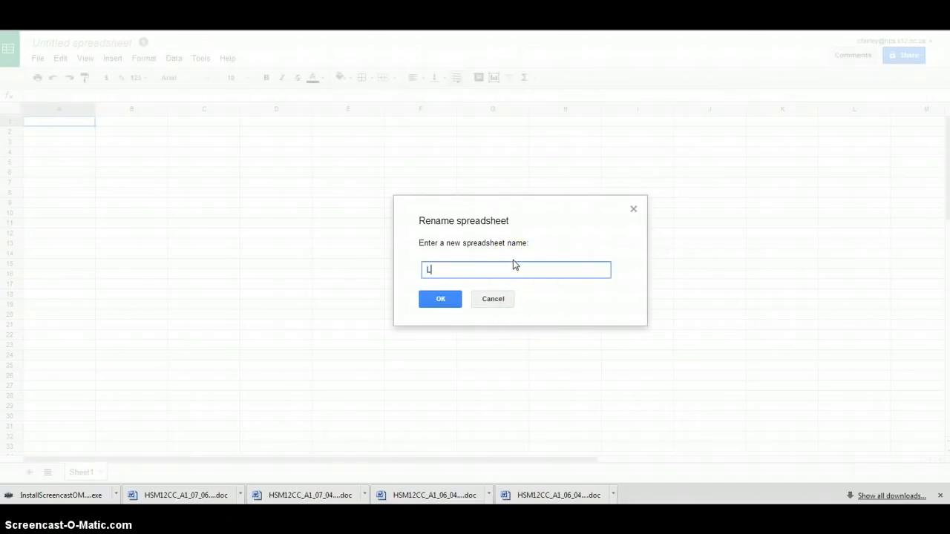
pyautogui.write('iquid Cooling')
pyautogui.click(427, 299)
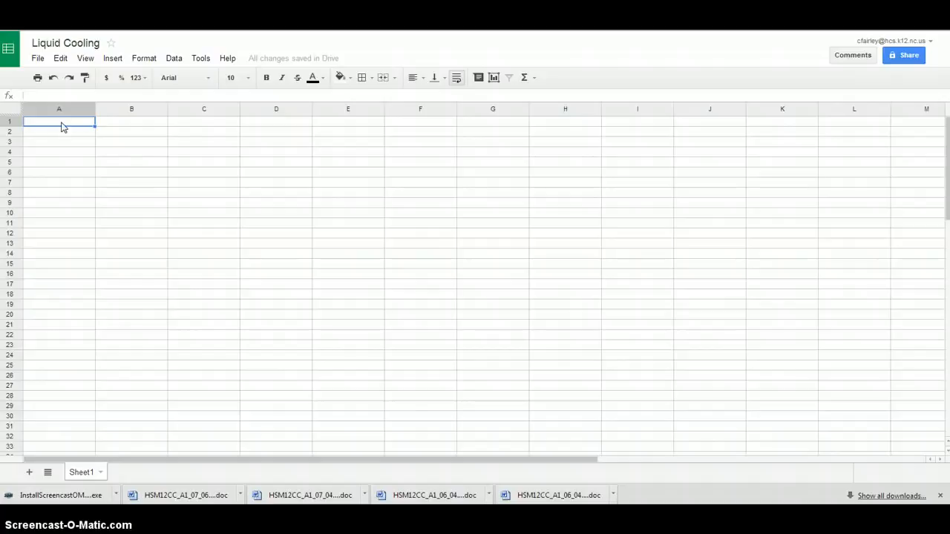
# Enter the column header "X (time in seconds)" in cell A1
pyautogui.write('X')
pyautogui.write('(ti')
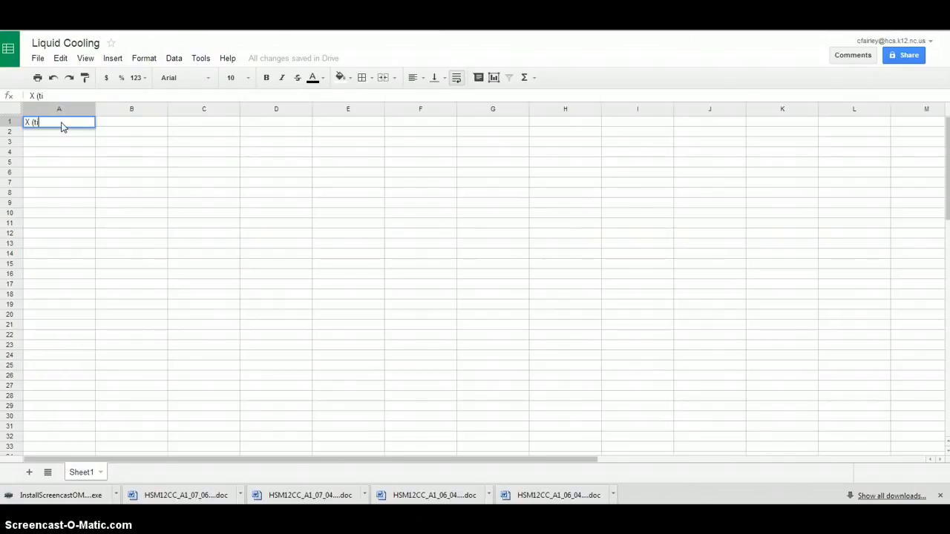
pyautogui.write('me in seconds)')
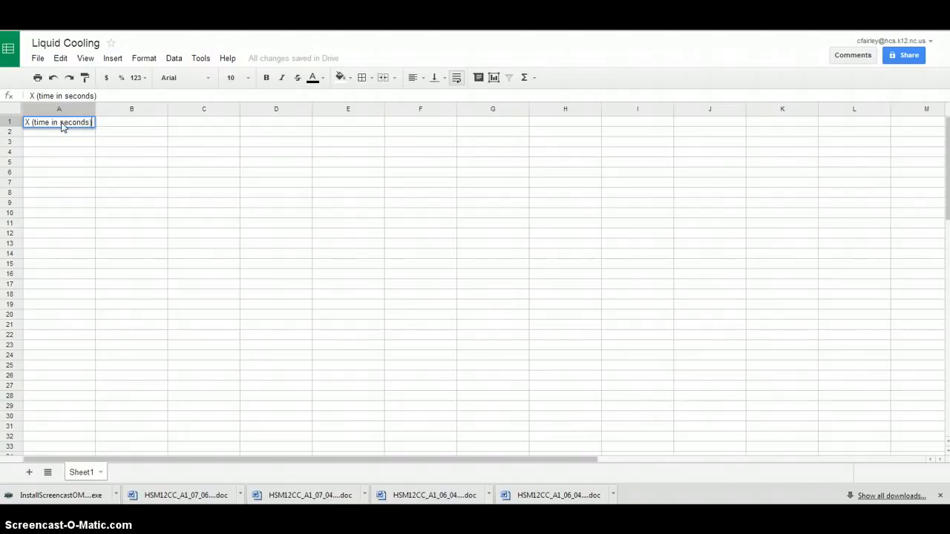
# Enter the column header "Y (temperature in Celcius)" in cell B1
pyautogui.click(117, 124)
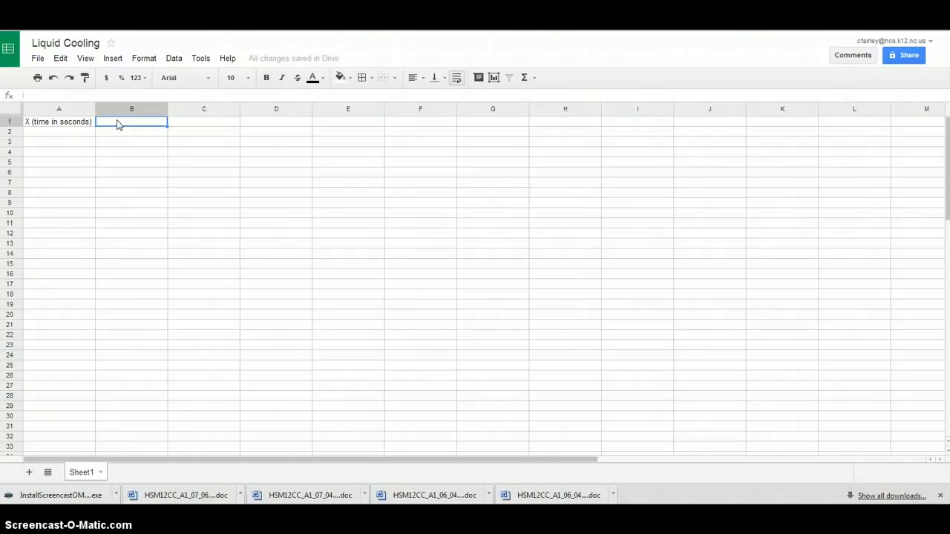
pyautogui.write('Y (te')
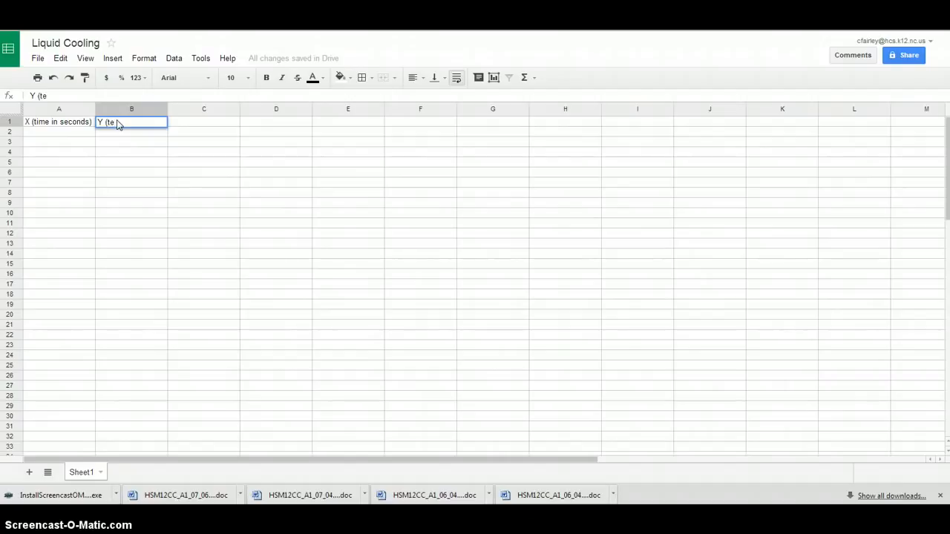
pyautogui.write('mperature in Celcius')
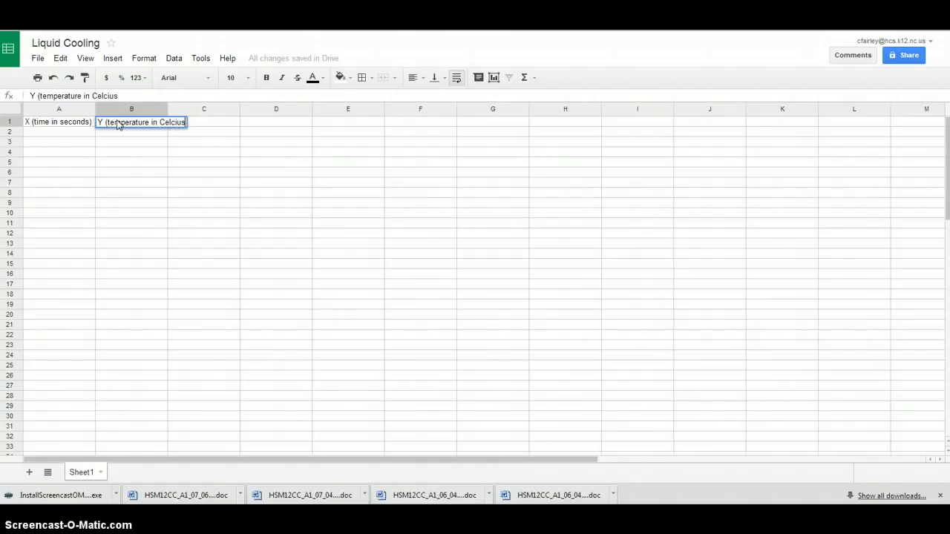
pyautogui.write(')')
pyautogui.press('Return')
# Enter 0 as the first time value in cell A2
pyautogui.click(70, 144)
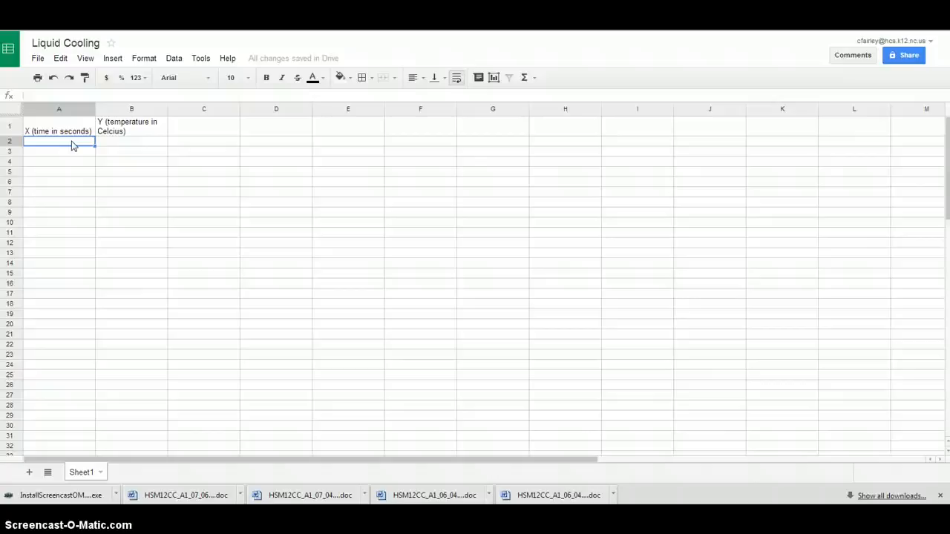
pyautogui.write('0')
pyautogui.press('Return')
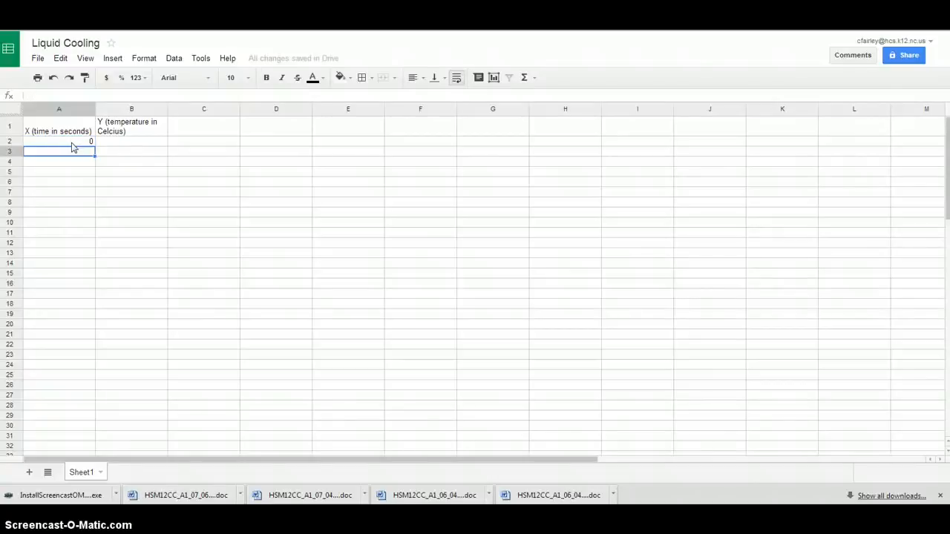
# Enter the formula =15+A2 in cell A3 and fill it down through A30
pyautogui.click(63, 153)
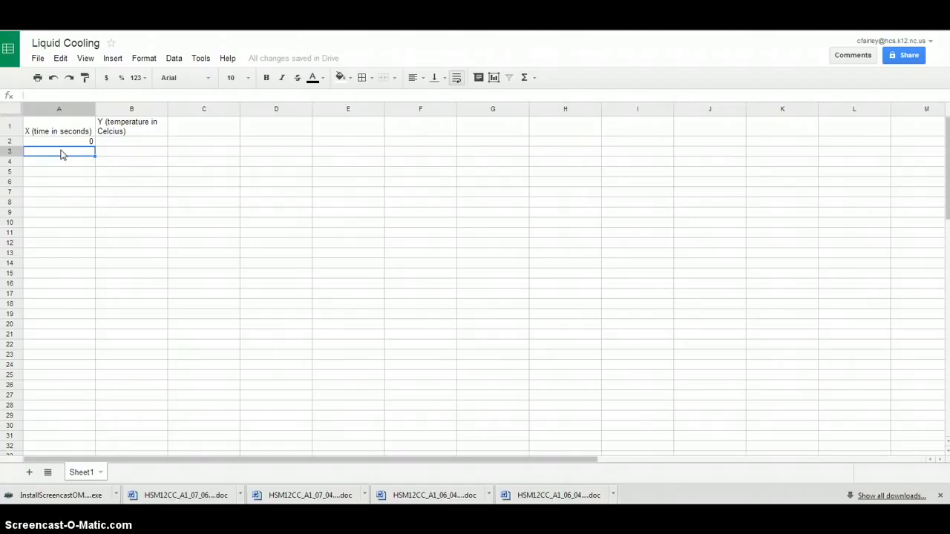
pyautogui.write('=')
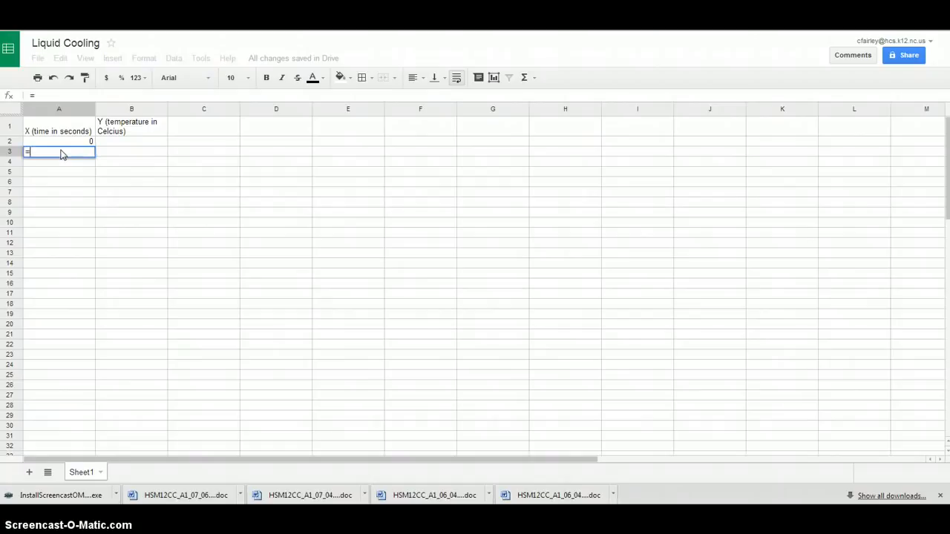
pyautogui.write('15+')
pyautogui.click(70, 144)
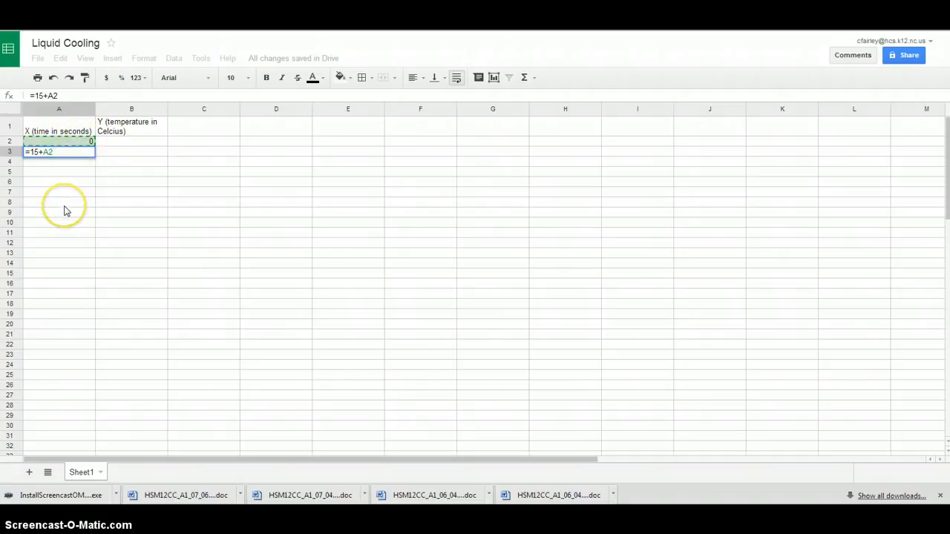
pyautogui.press('Return')
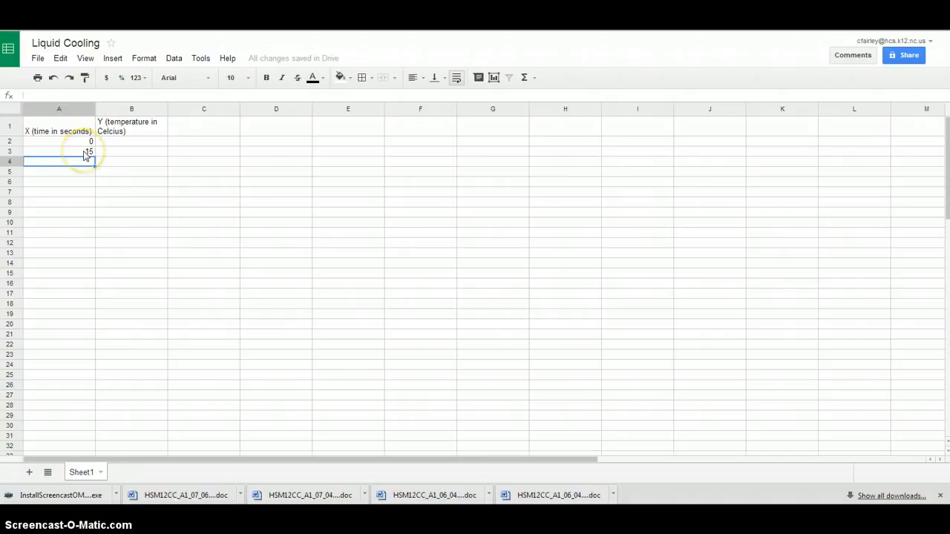
pyautogui.click(84, 152)
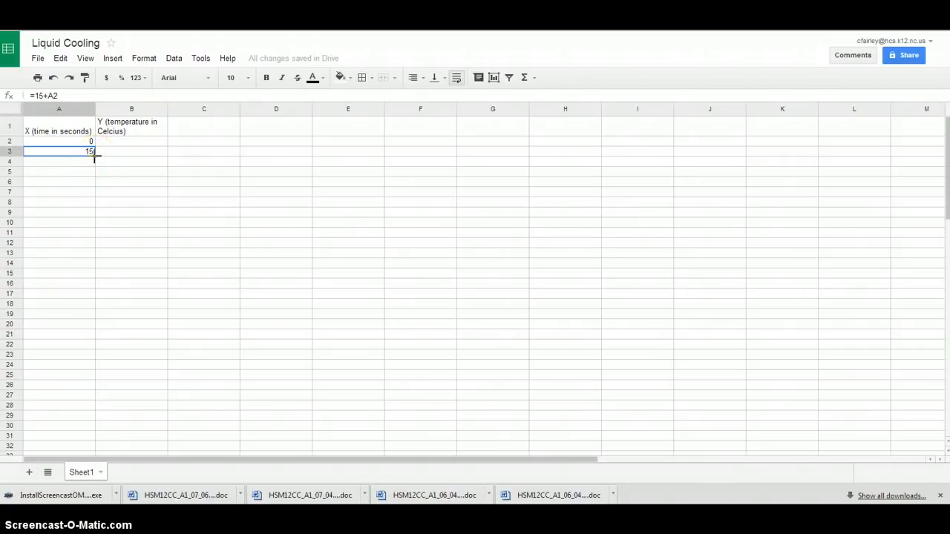
pyautogui.moveTo(95, 156); pyautogui.dragTo(87, 434)
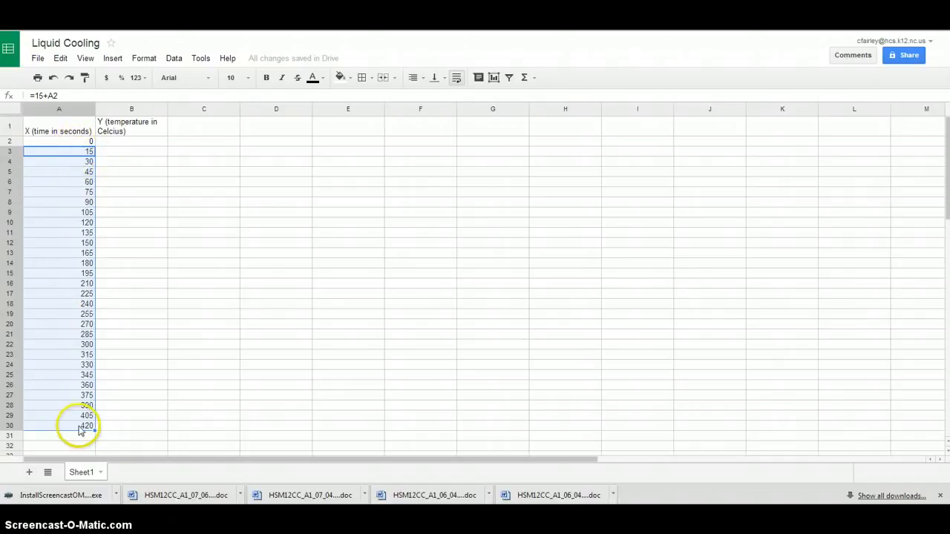
# Enter the formula =(-0.03*A2)+100 in cell B2 and fill it down through B30
pyautogui.click(125, 146)
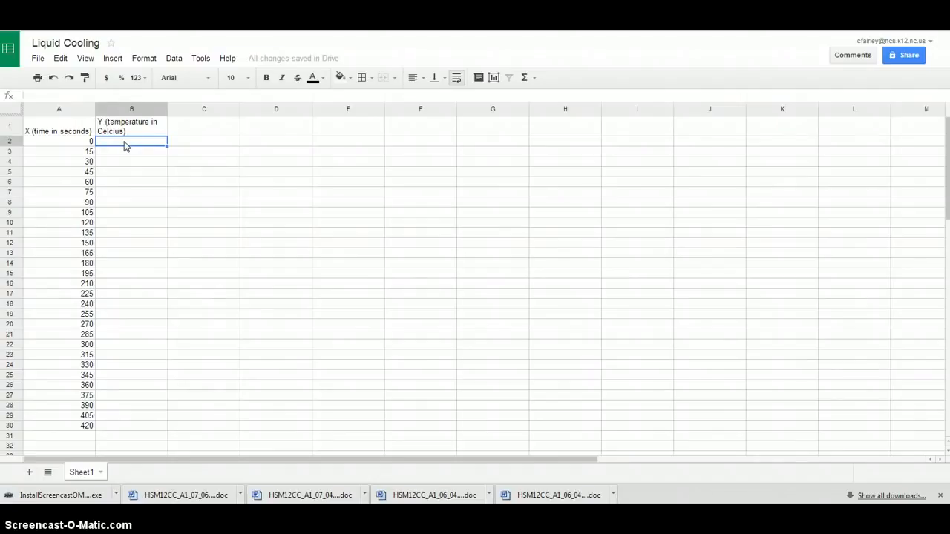
pyautogui.write('=')
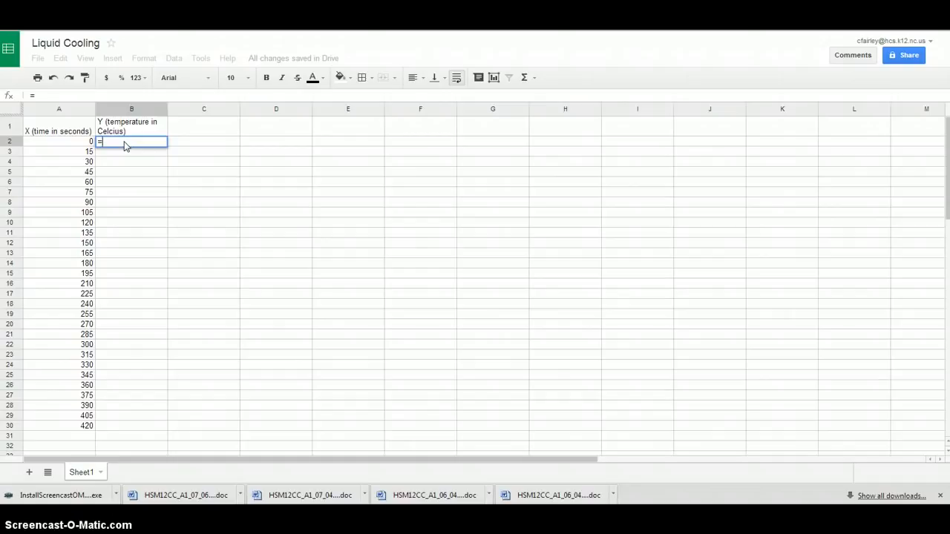
pyautogui.write('(-')
pyautogui.write('0.03*')
pyautogui.click(55, 143)
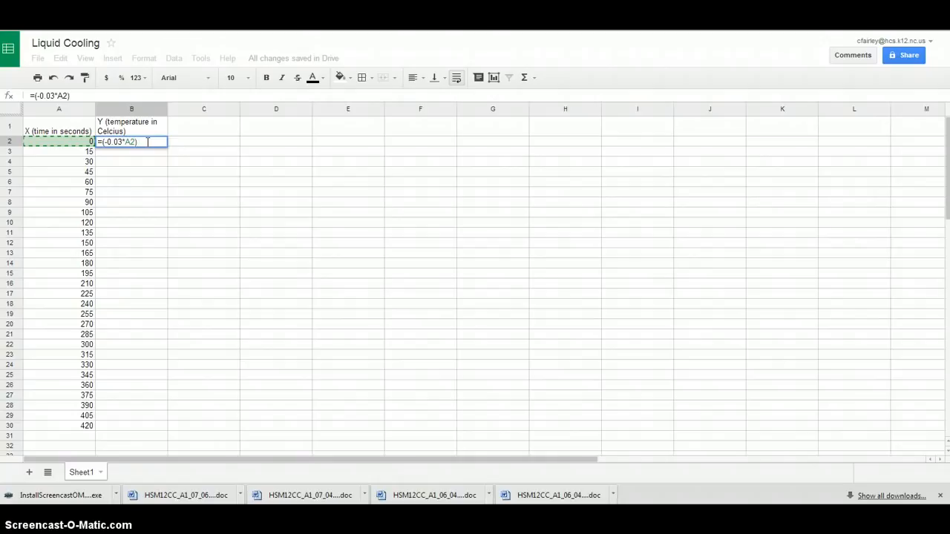
pyautogui.write(')+1000')
pyautogui.press('BackSpace')
pyautogui.press('Return')
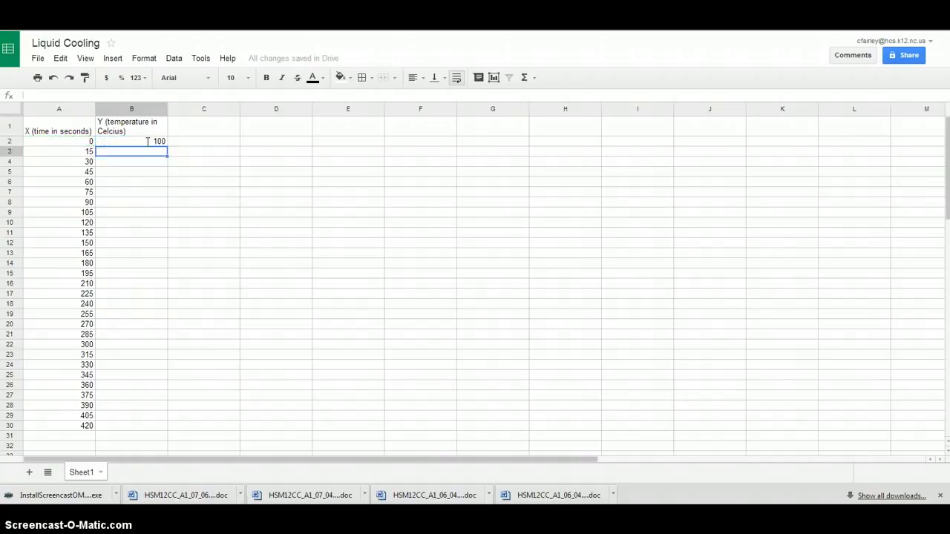
pyautogui.click(154, 143)
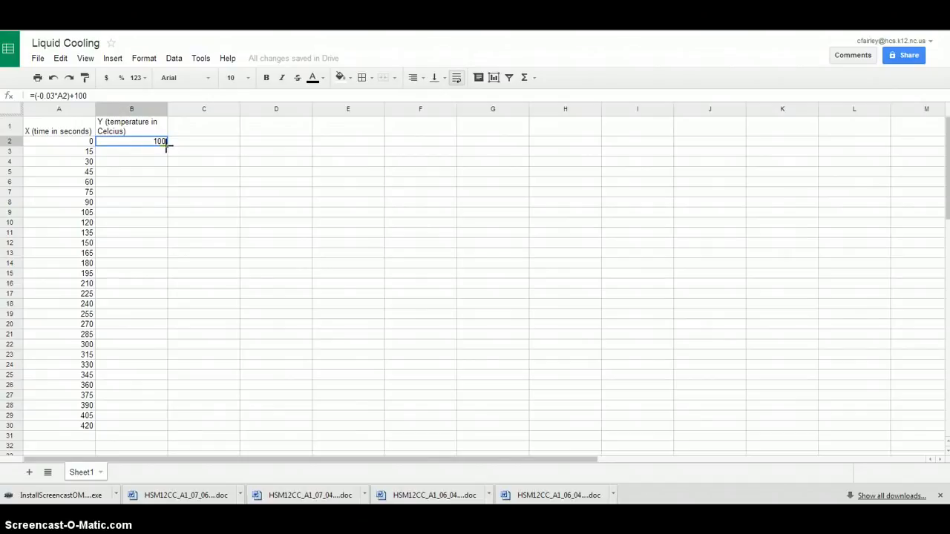
pyautogui.moveTo(168, 147); pyautogui.dragTo(153, 422)
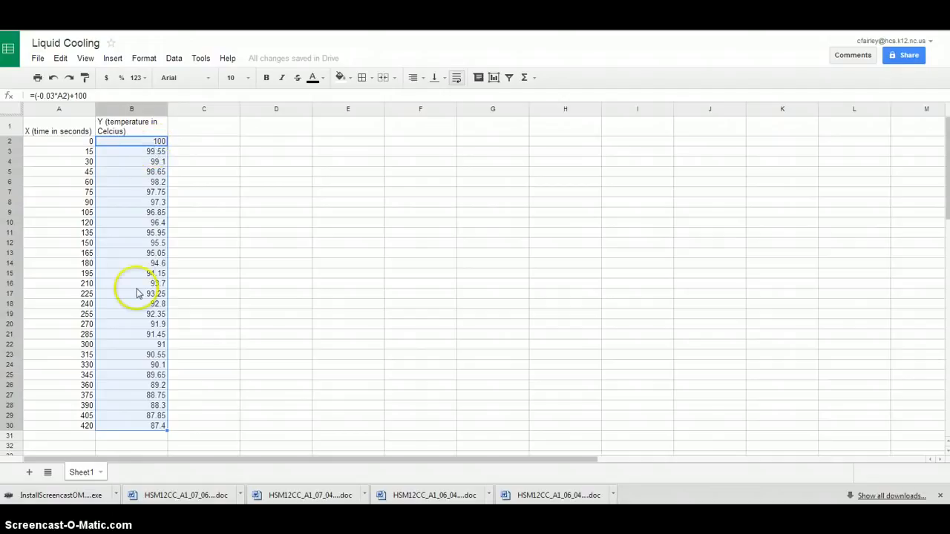
# Start a new chart and replace its data range with Sheet1!A1:B30
pyautogui.click(326, 223)
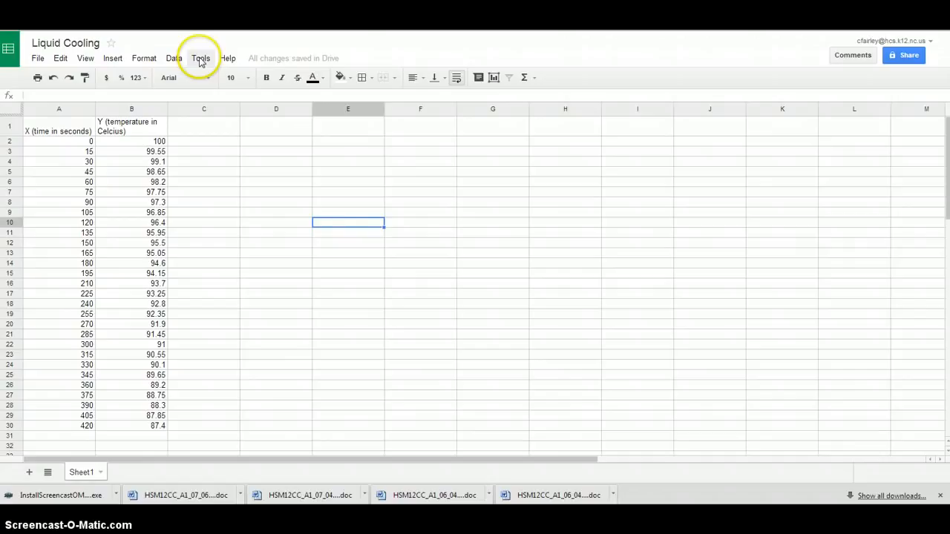
pyautogui.click(494, 79)
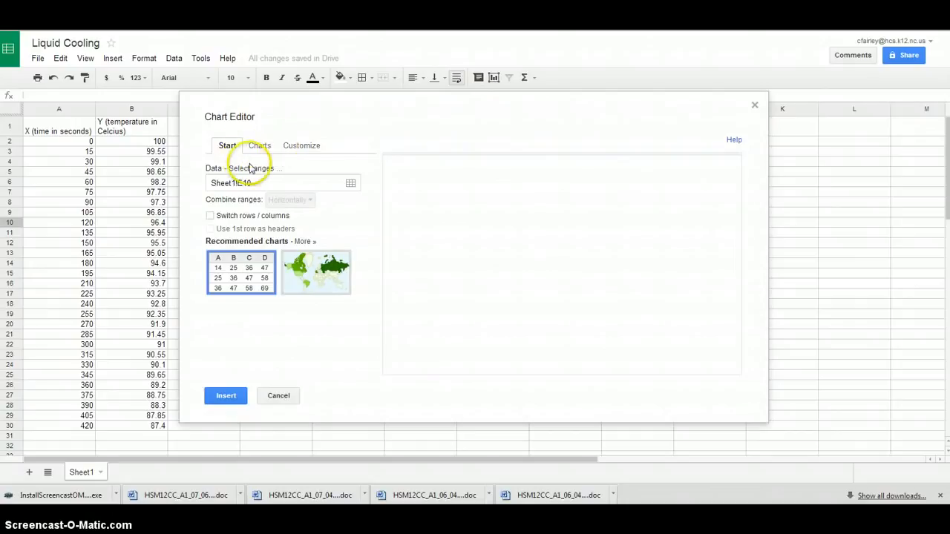
pyautogui.click(265, 182)
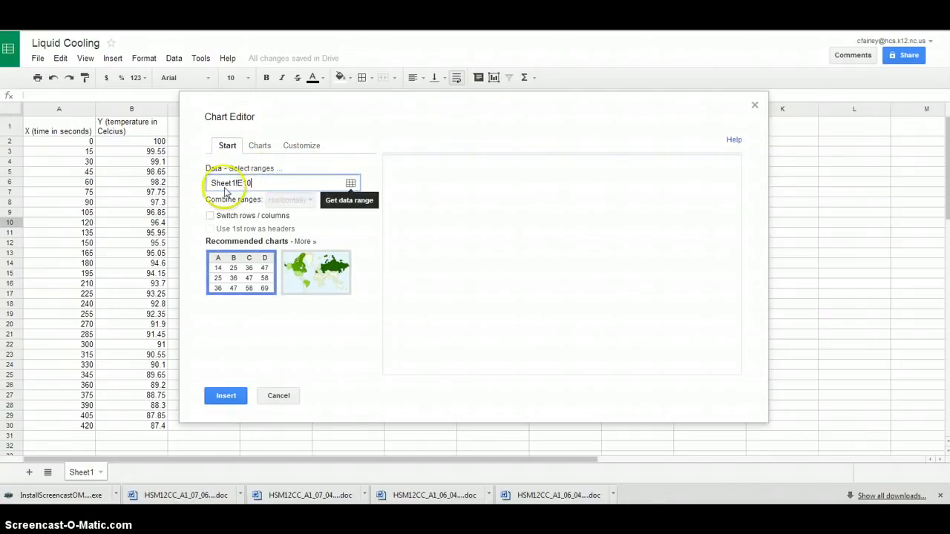
pyautogui.doubleClick(261, 183)
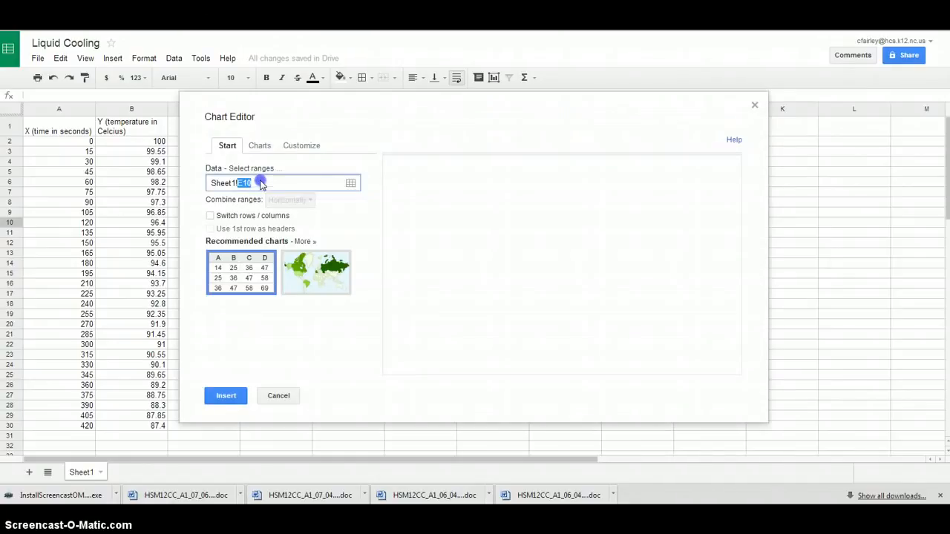
pyautogui.click(261, 181)
pyautogui.moveTo(260, 183); pyautogui.dragTo(212, 184)
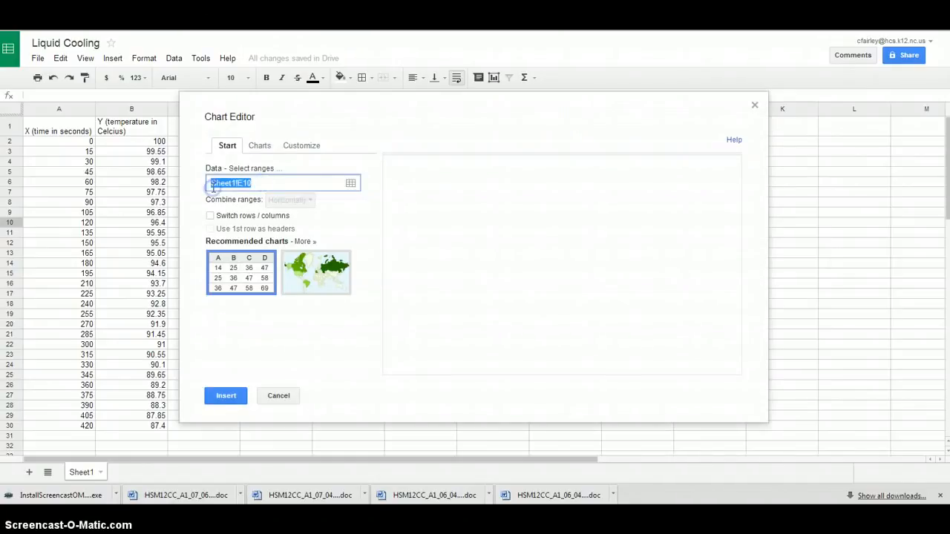
pyautogui.press('BackSpace')
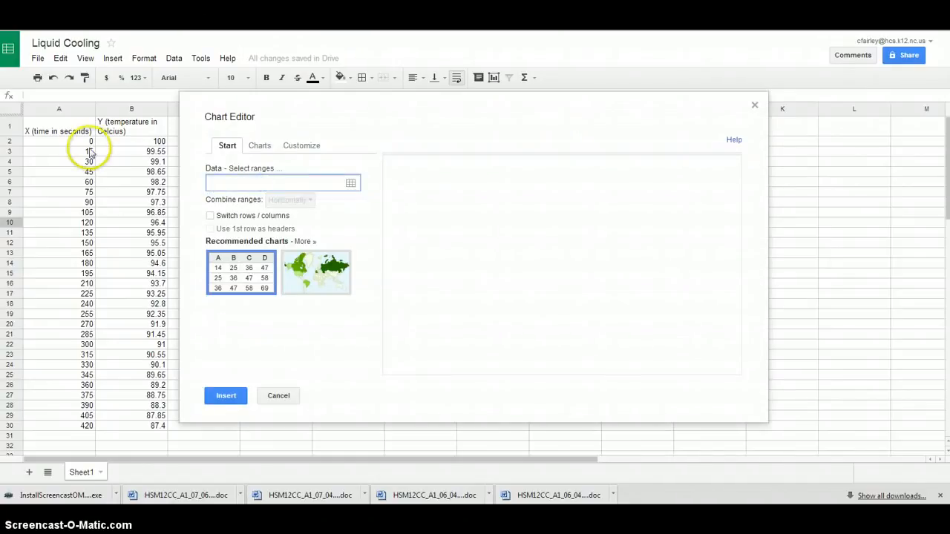
pyautogui.click(59, 124)
pyautogui.moveTo(60, 124); pyautogui.dragTo(125, 428)
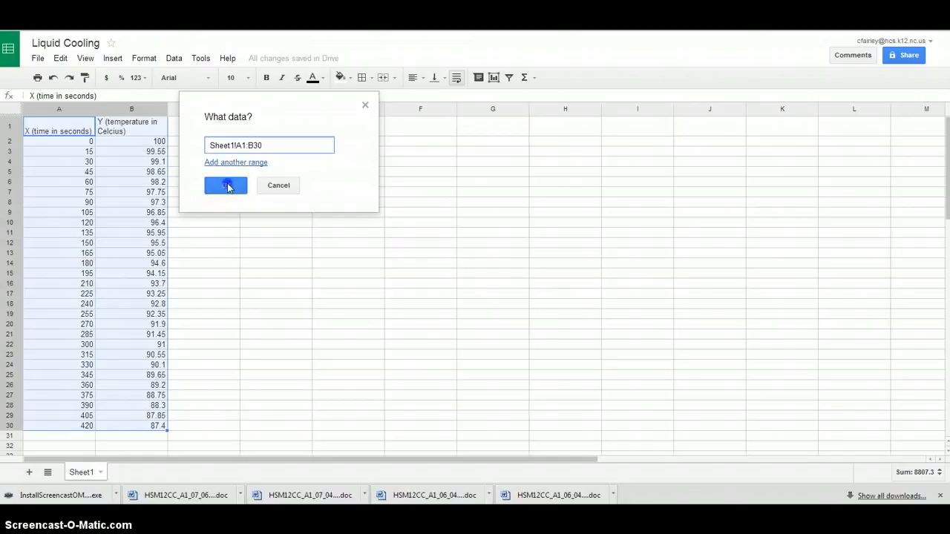
pyautogui.click(227, 187)
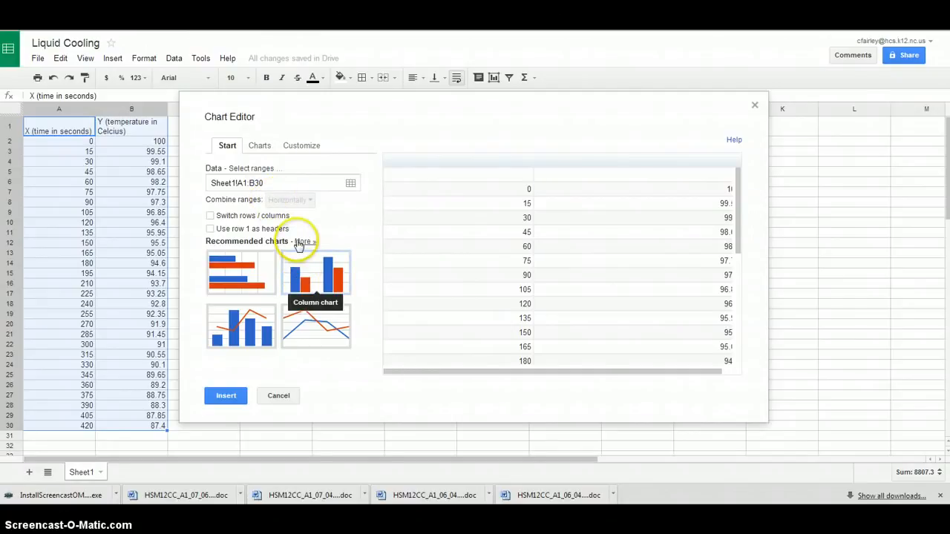
# Set the chart type to the standard line chart
pyautogui.click(258, 147)
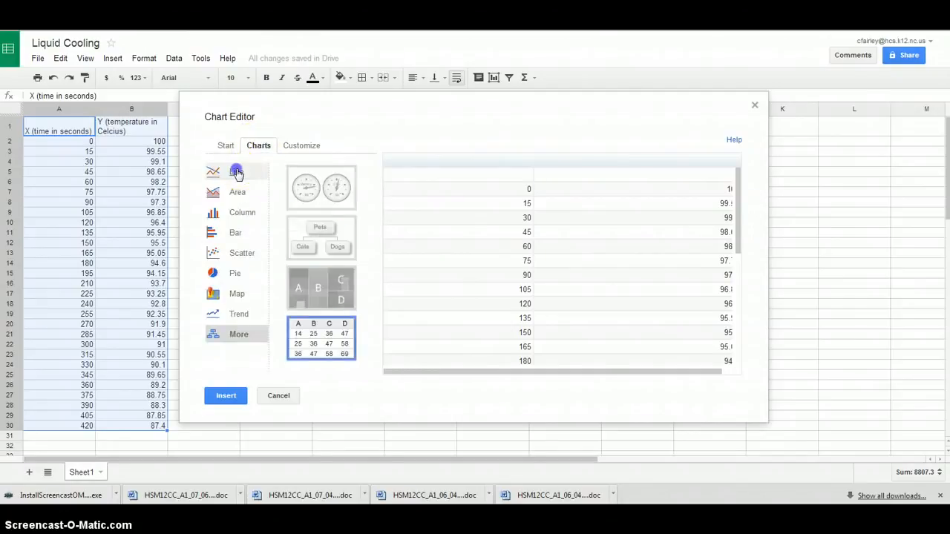
pyautogui.click(236, 172)
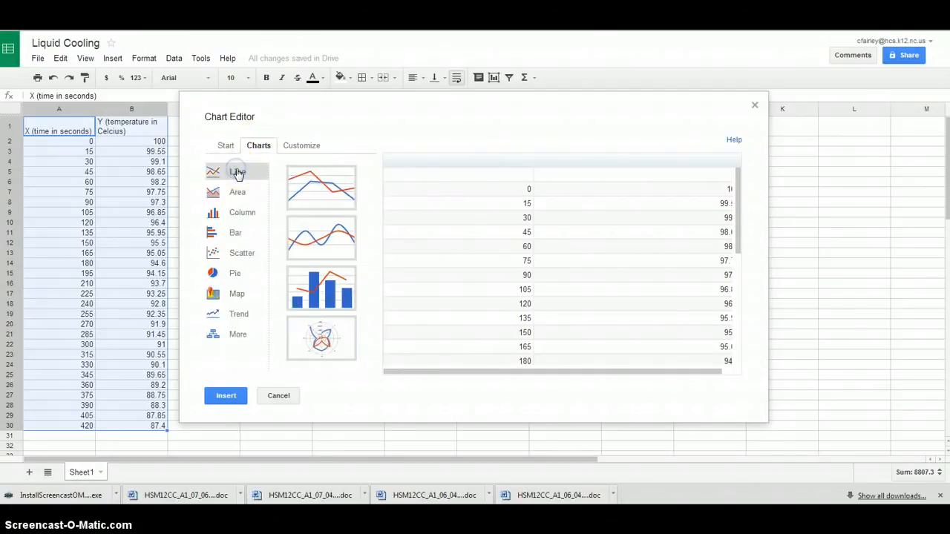
pyautogui.click(325, 187)
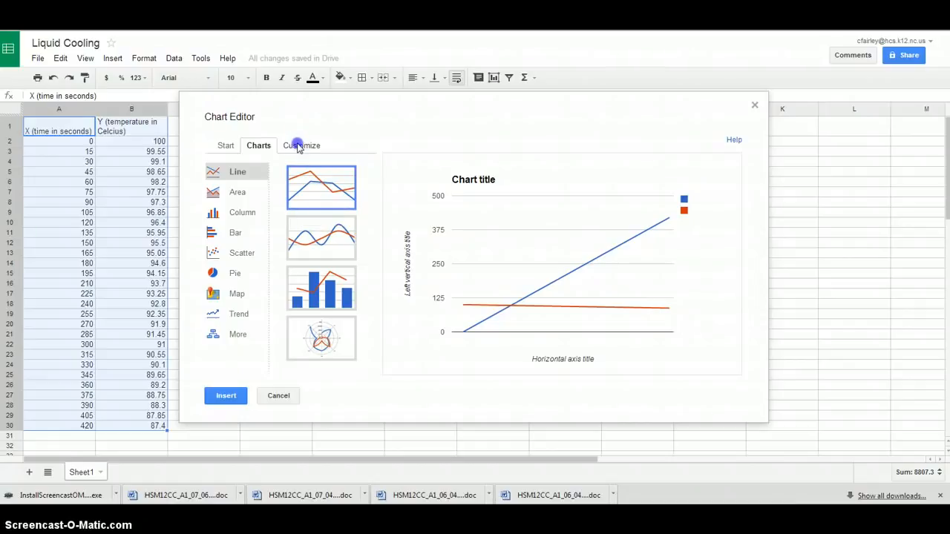
# Replace the default chart title with "Distilled Water"
pyautogui.click(299, 147)
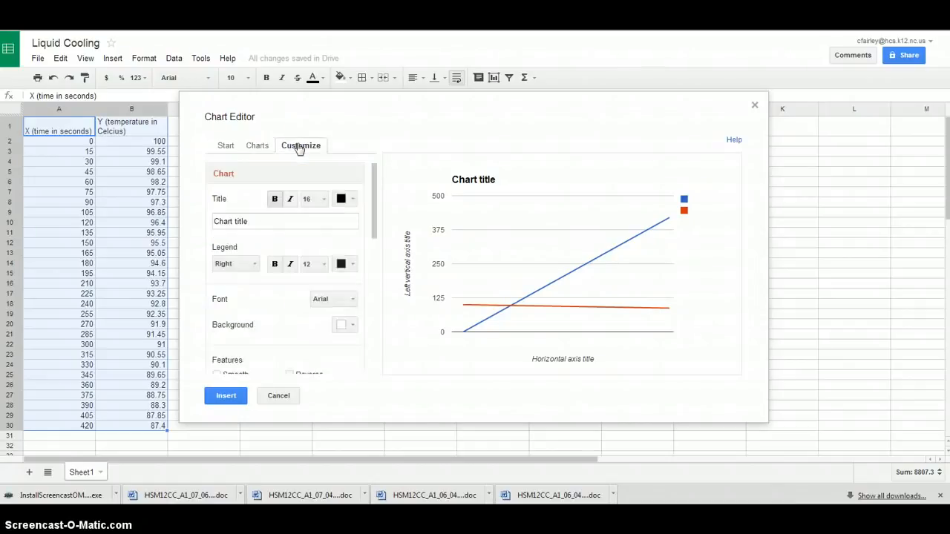
pyautogui.moveTo(248, 221); pyautogui.dragTo(205, 222)
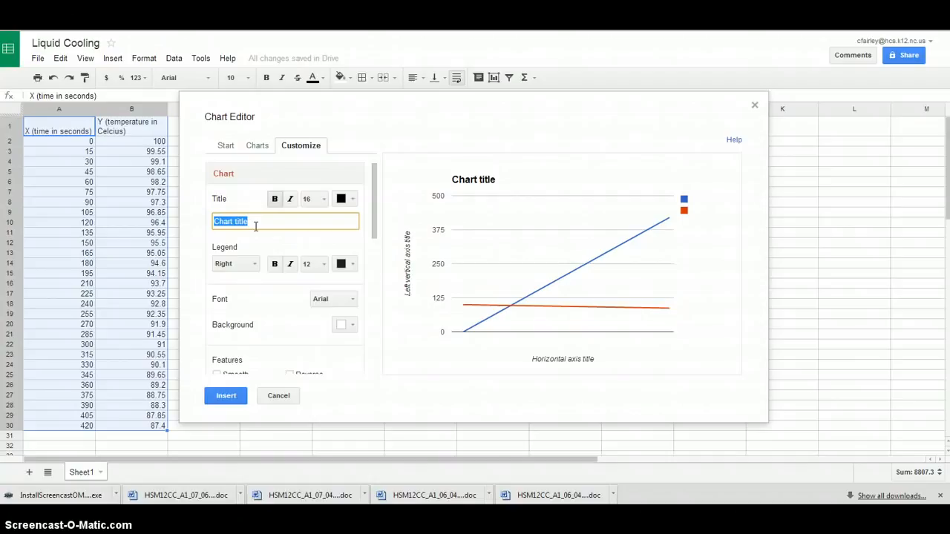
pyautogui.write('Distilled Water')
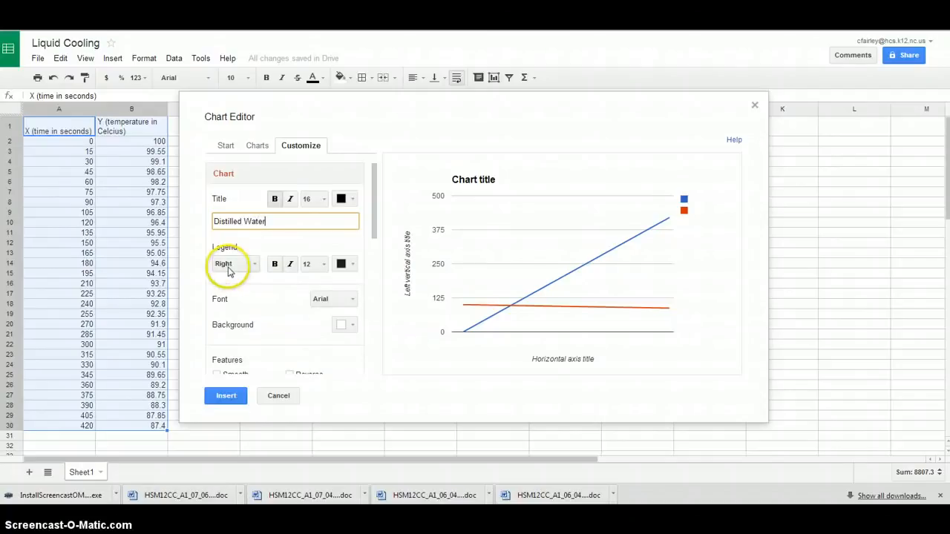
pyautogui.click(256, 270)
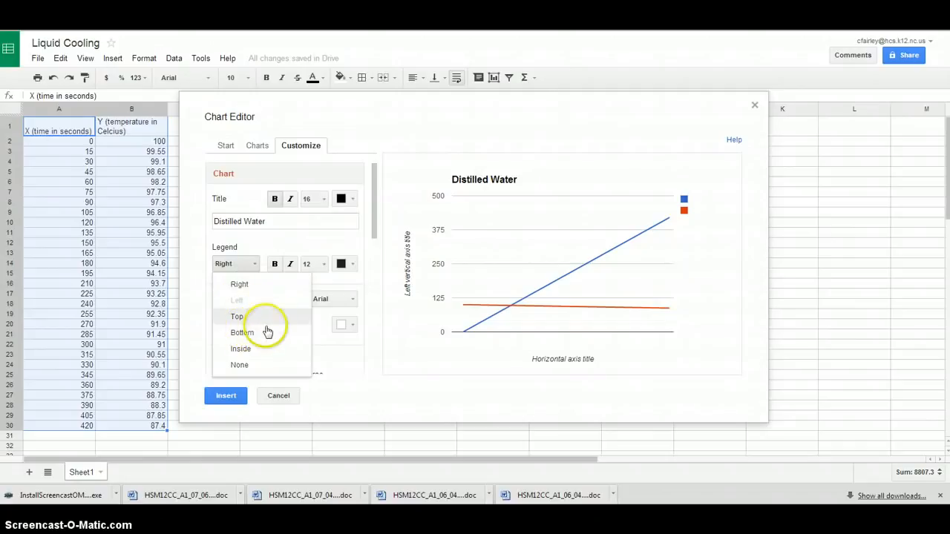
pyautogui.click(256, 267)
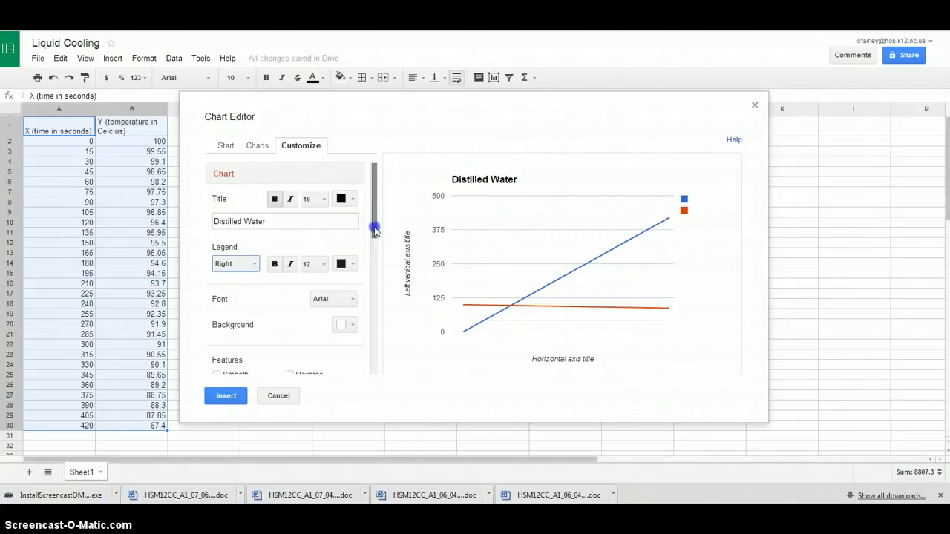
# Set the chart's horizontal axis title to "Time (in seconds)"
pyautogui.moveTo(372, 226); pyautogui.dragTo(368, 280)
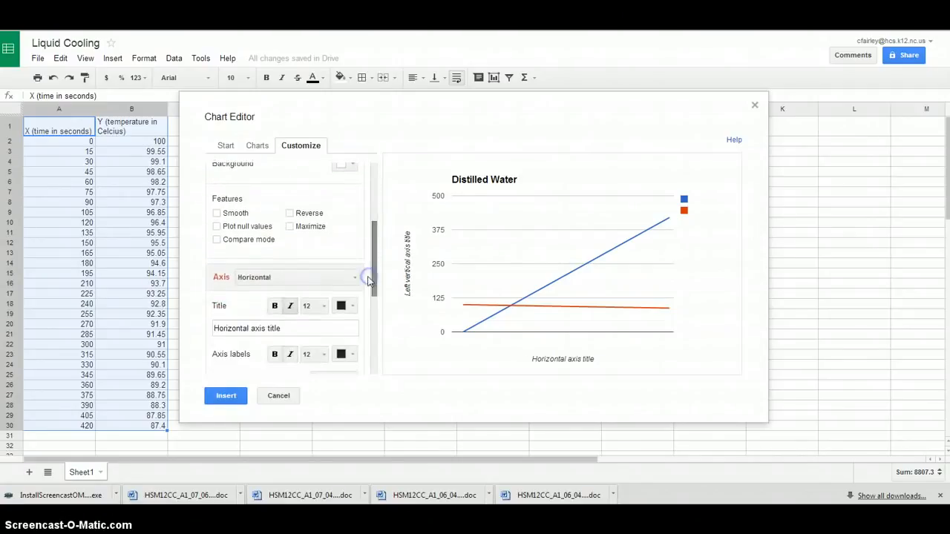
pyautogui.click(288, 280)
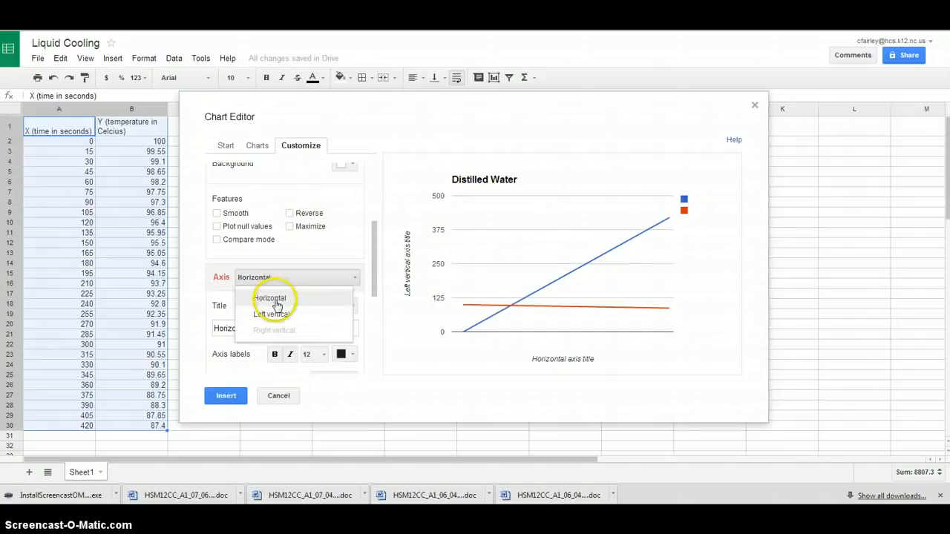
pyautogui.click(266, 276)
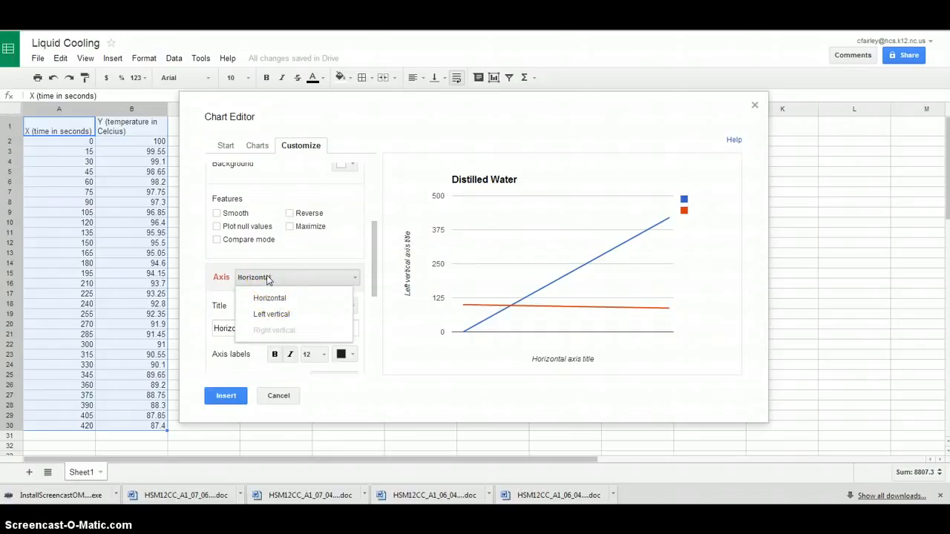
pyautogui.click(267, 278)
pyautogui.moveTo(275, 328); pyautogui.dragTo(196, 333)
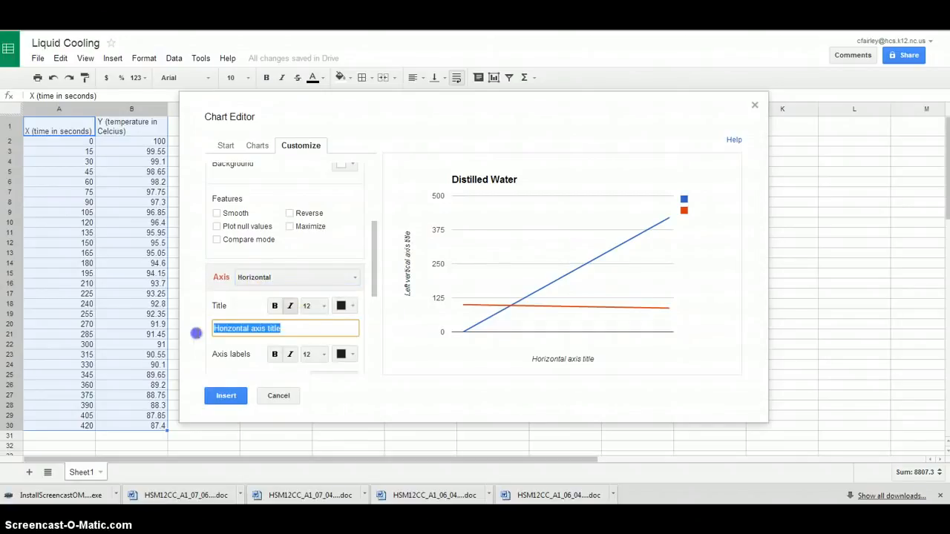
pyautogui.write('Time (in')
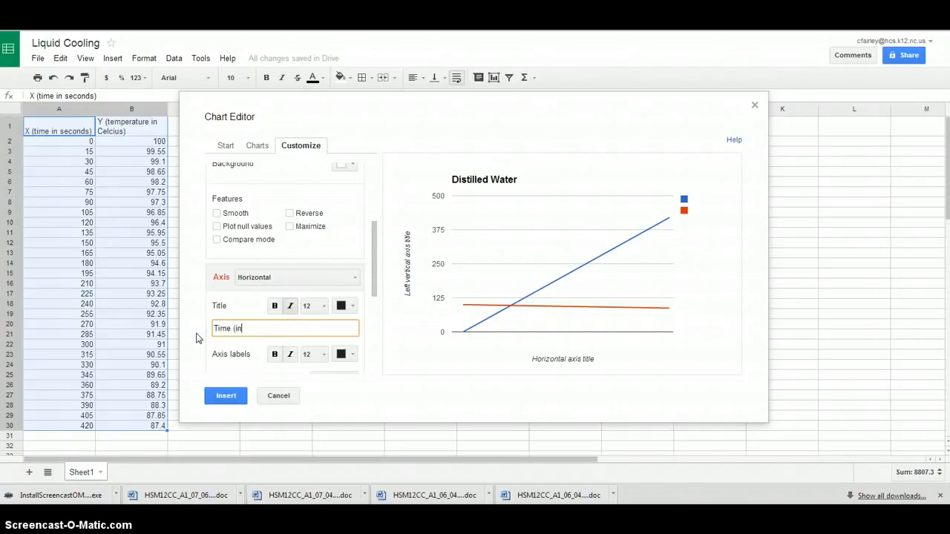
pyautogui.write('second')
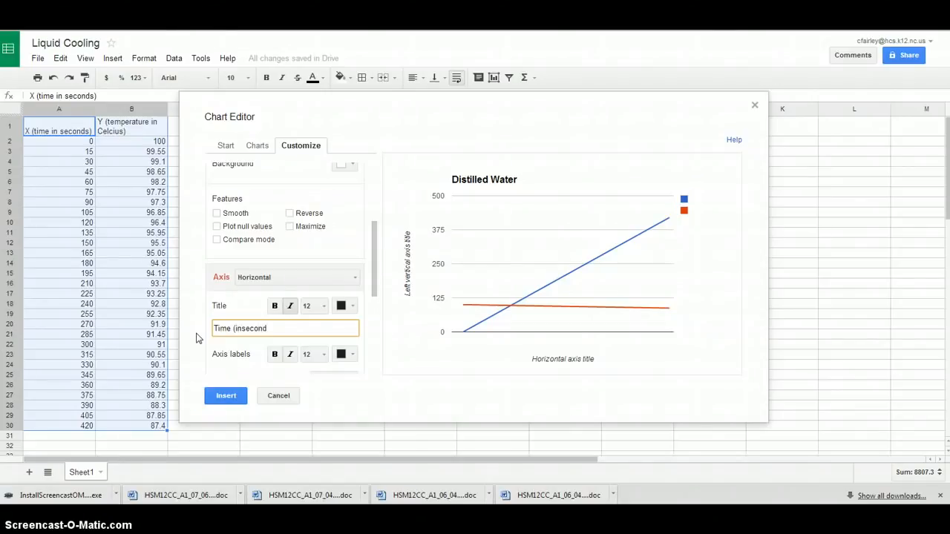
pyautogui.click(244, 329)
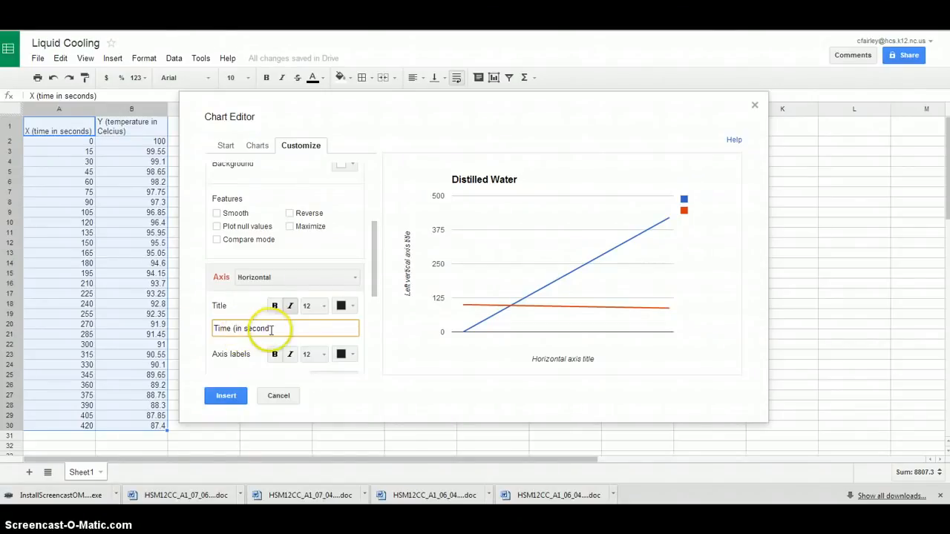
pyautogui.click(271, 331)
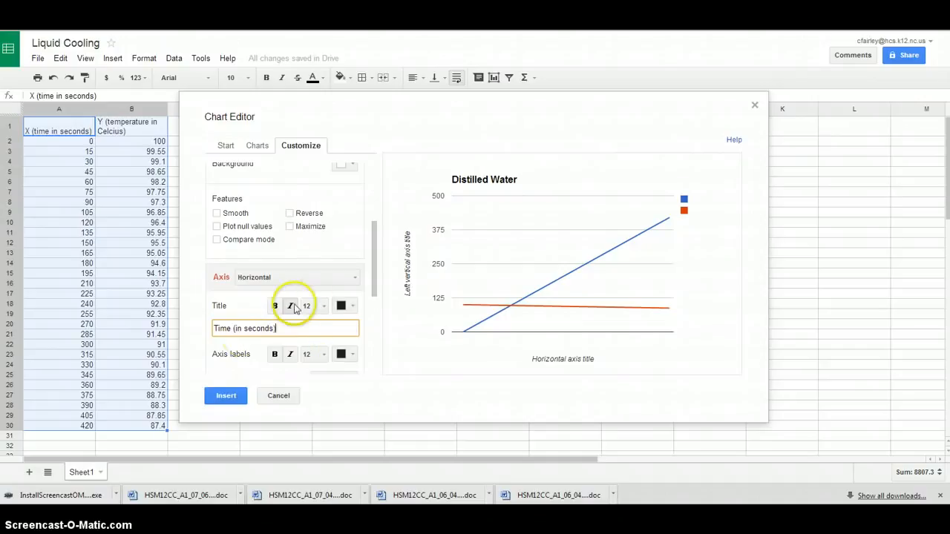
# Set the left vertical axis title to "Temperature (in Celsius)", using the spelling suggestion to correct "Celcius"
pyautogui.click(352, 280)
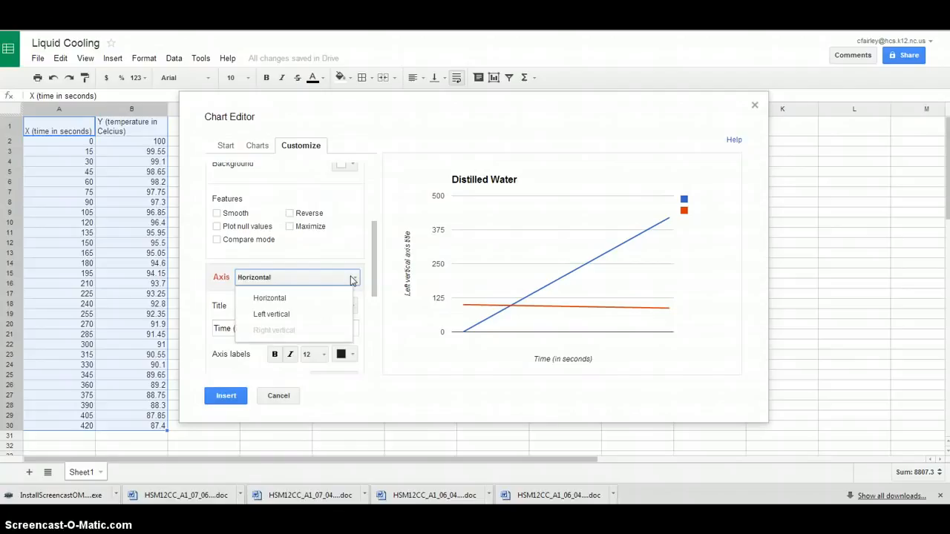
pyautogui.click(282, 314)
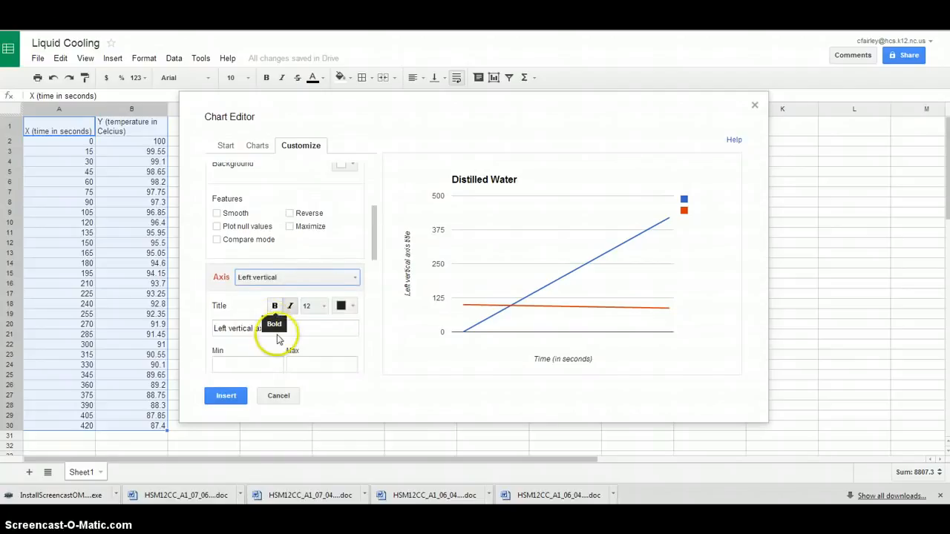
pyautogui.click(287, 327)
pyautogui.moveTo(287, 328); pyautogui.dragTo(200, 328)
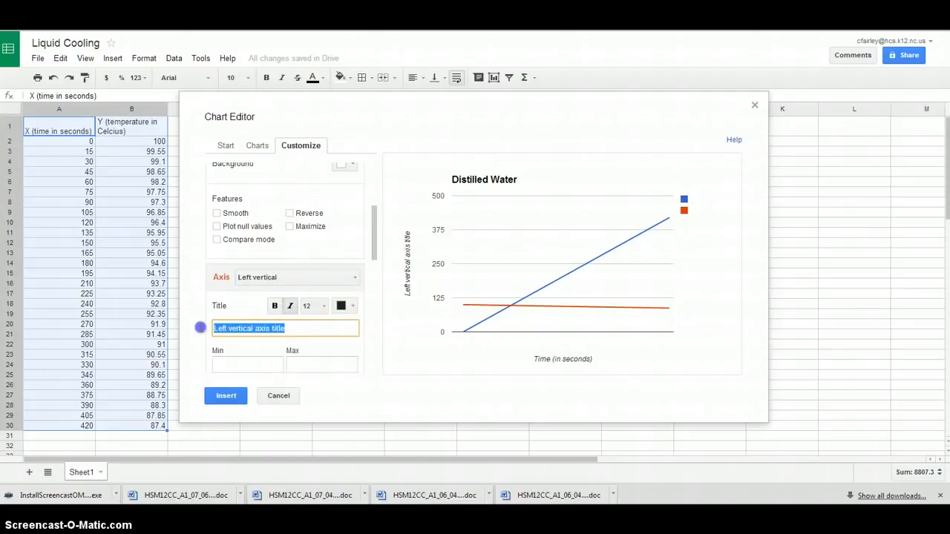
pyautogui.keyDown('shift'); pyautogui.click(245, 324); pyautogui.keyUp('shift')
pyautogui.write('Temperatur')
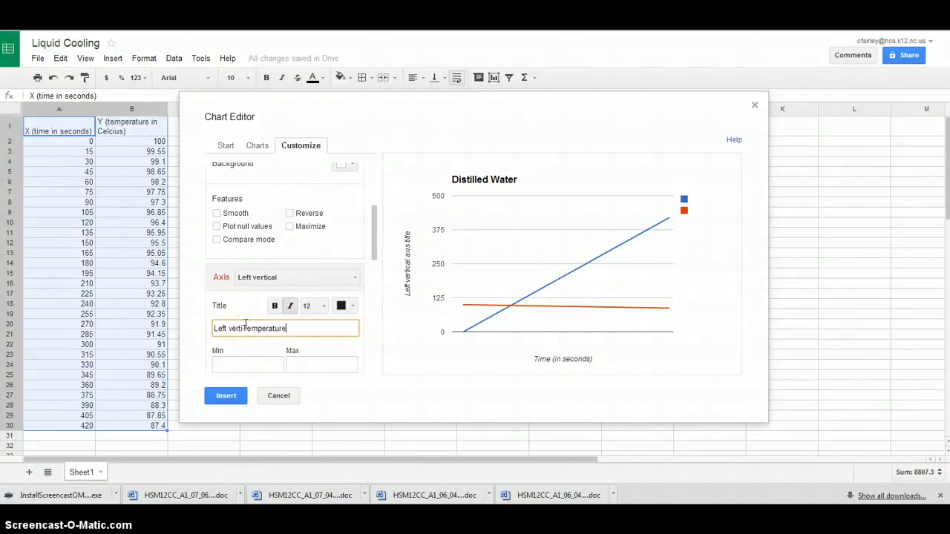
pyautogui.moveTo(243, 329); pyautogui.dragTo(199, 331)
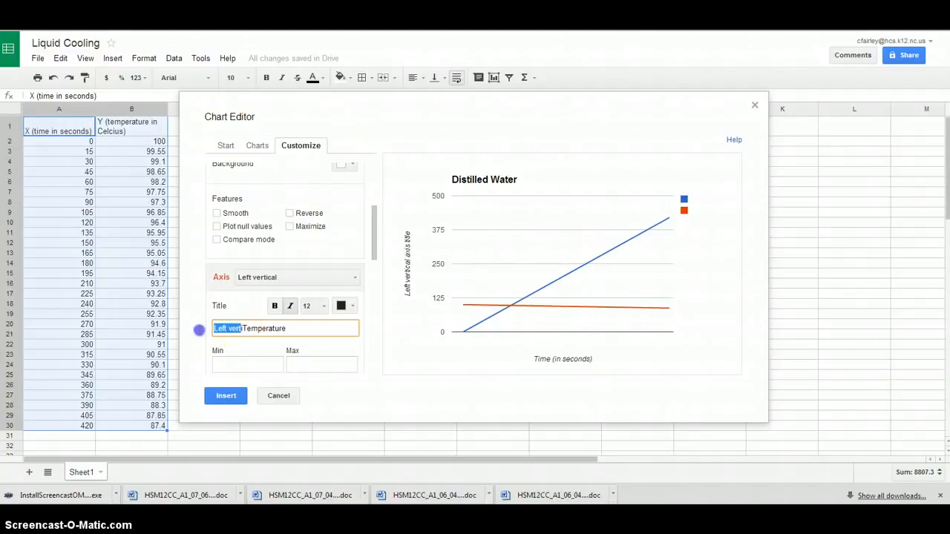
pyautogui.press('BackSpace')
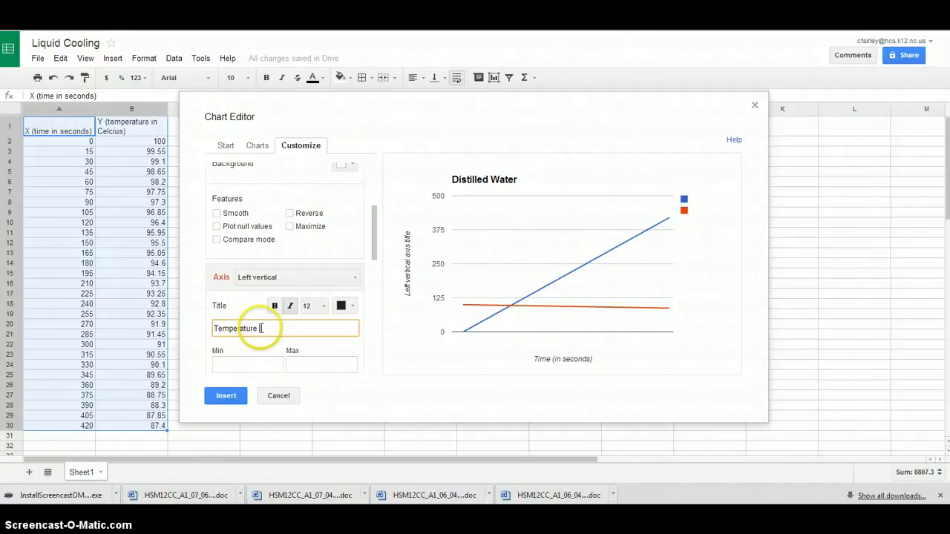
pyautogui.write('in Celcius')
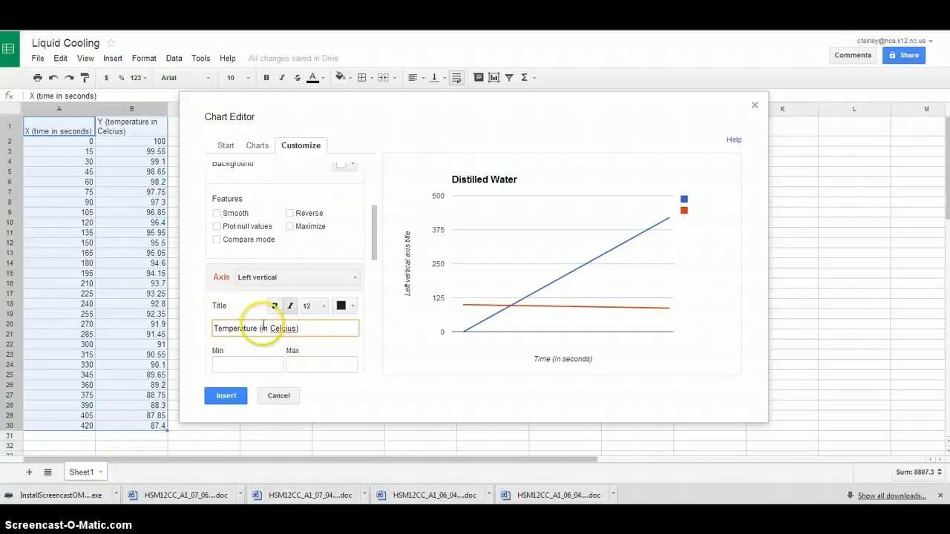
pyautogui.rightClick(288, 334)
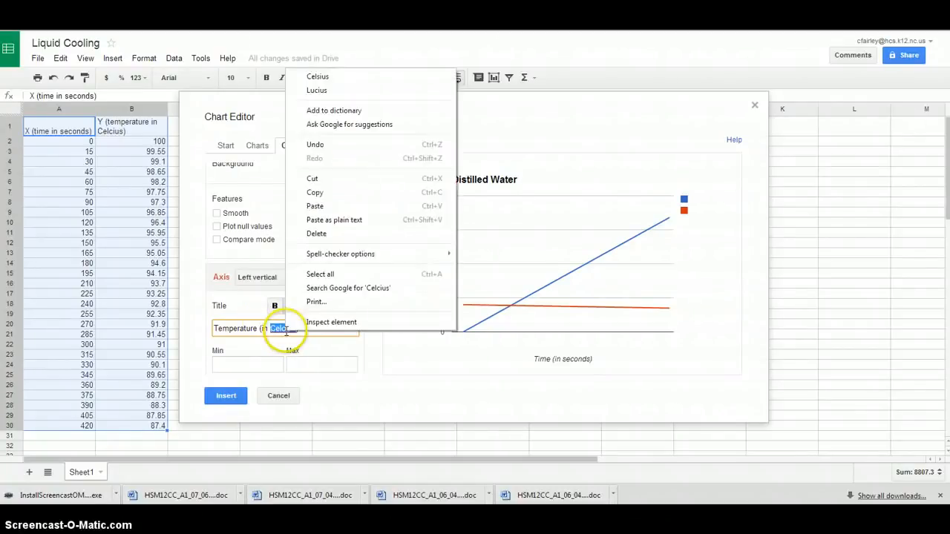
pyautogui.click(317, 78)
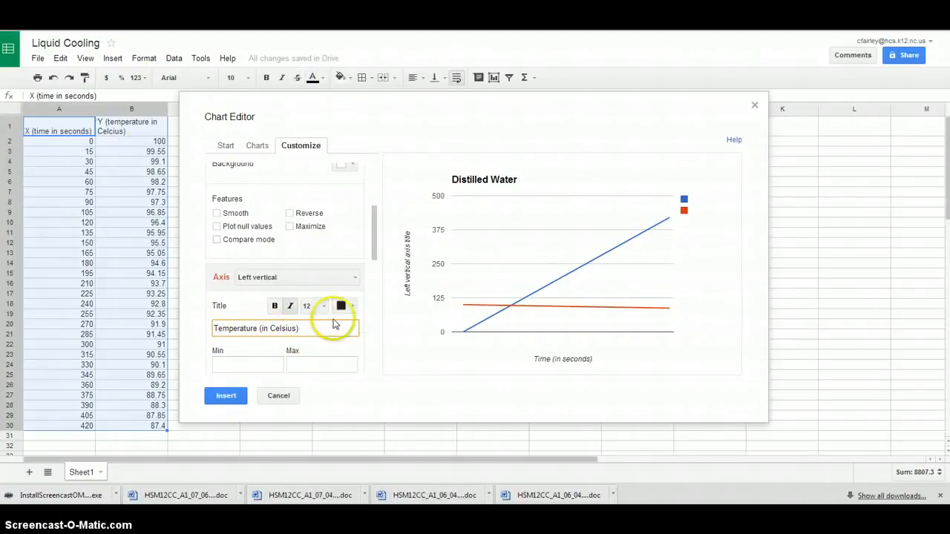
# Set the left vertical axis minimum to 0 and maximum to 100
pyautogui.click(250, 365)
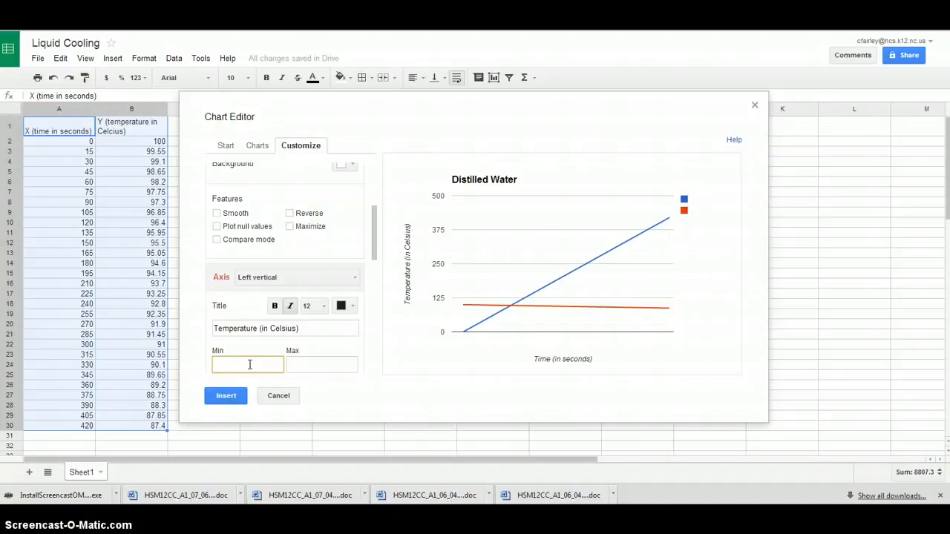
pyautogui.click(315, 366)
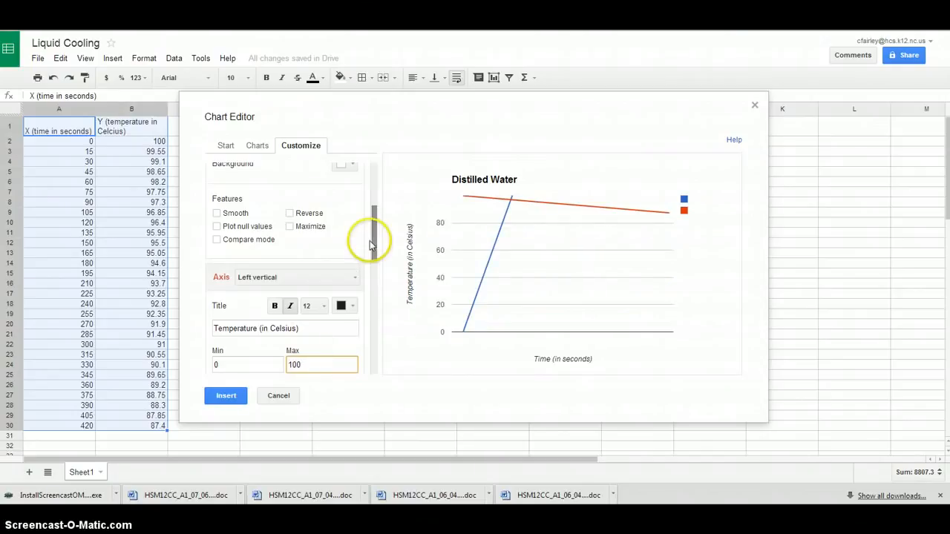
# Set the color of Line 1 to None to hide the time series in the chart
pyautogui.moveTo(375, 245); pyautogui.dragTo(374, 365)
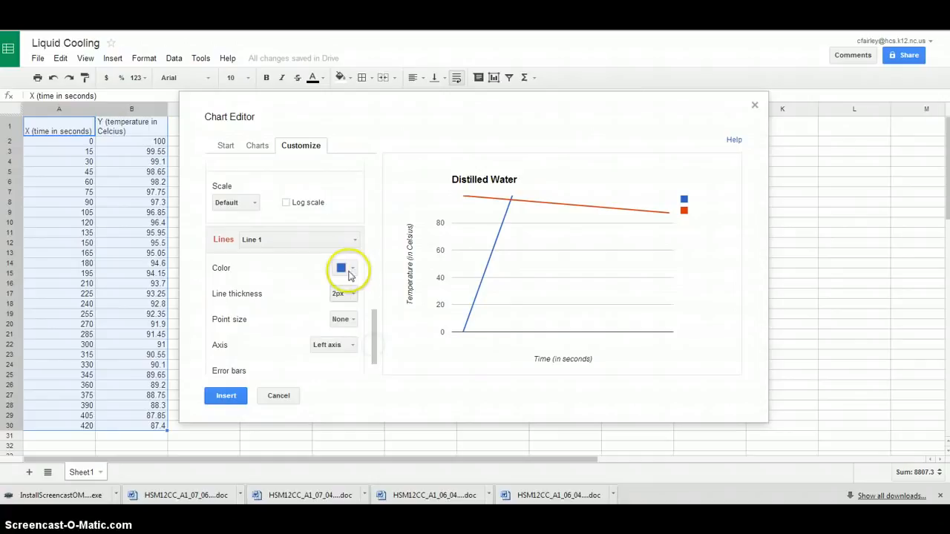
pyautogui.click(349, 269)
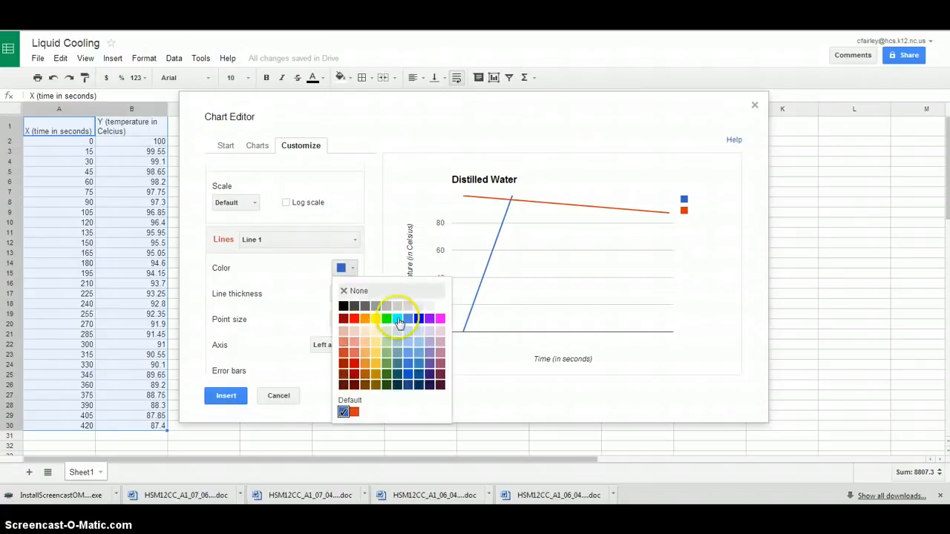
pyautogui.click(361, 291)
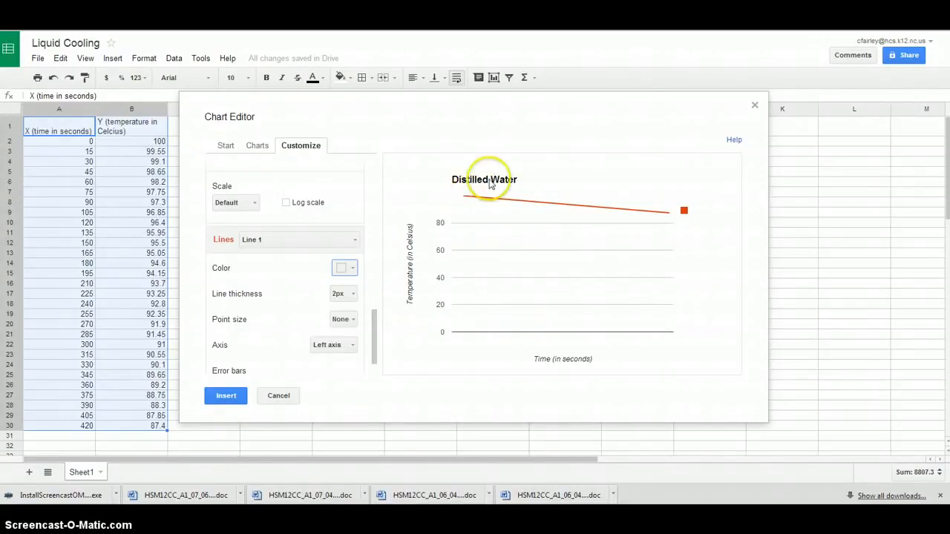
pyautogui.moveTo(485, 202)
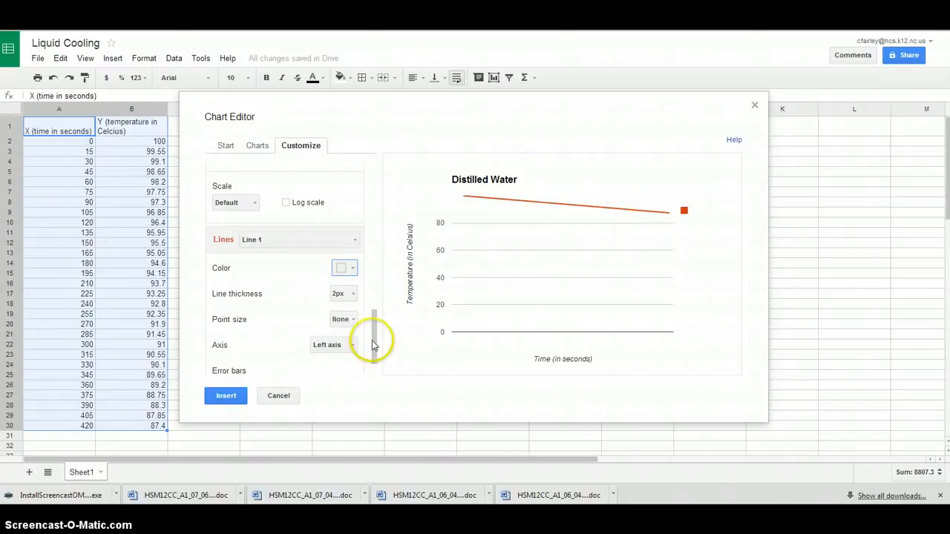
# Fill the chart background with light orange
pyautogui.moveTo(373, 340); pyautogui.dragTo(354, 210)
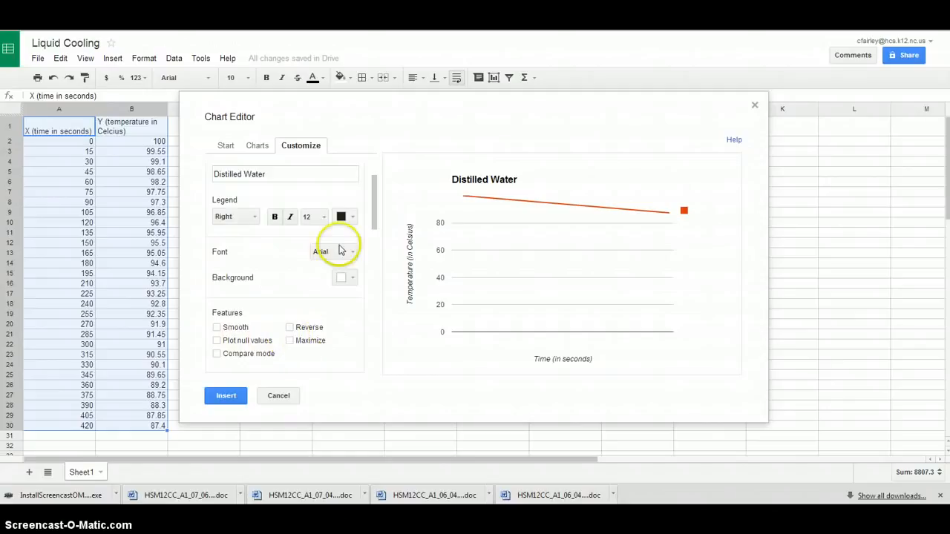
pyautogui.moveTo(376, 212); pyautogui.dragTo(376, 186)
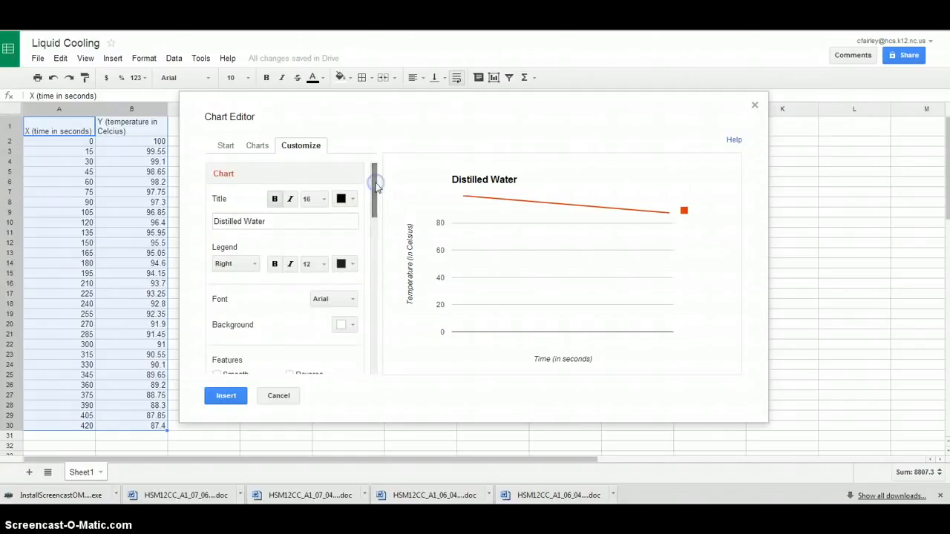
pyautogui.click(352, 327)
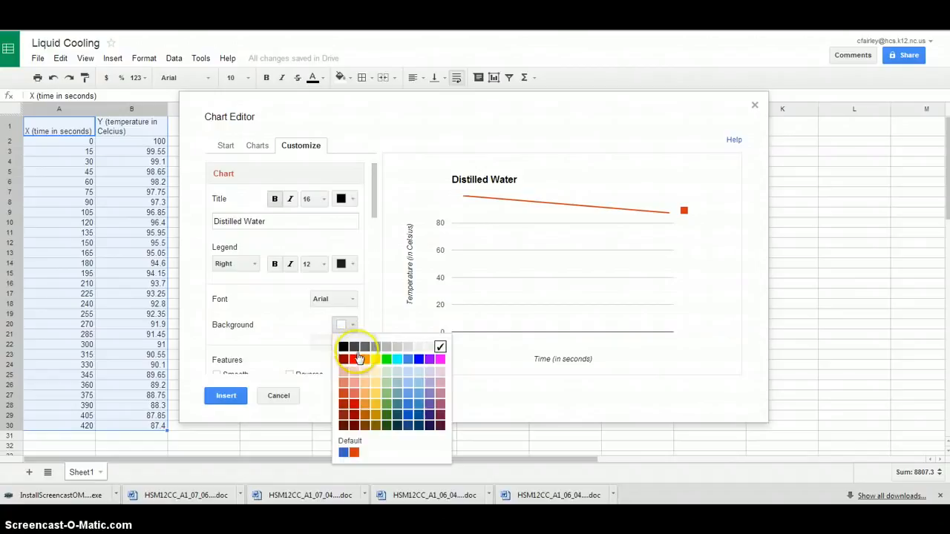
pyautogui.click(365, 395)
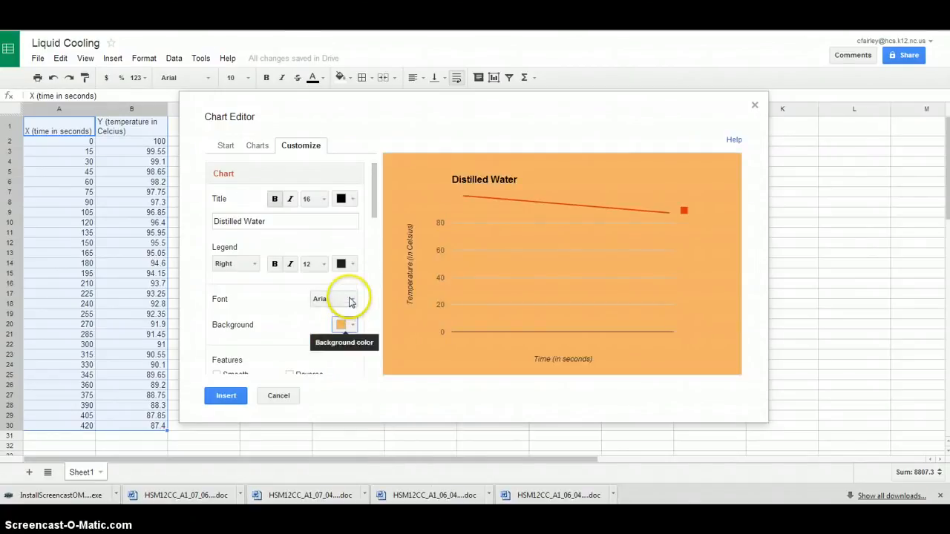
pyautogui.moveTo(374, 198); pyautogui.dragTo(373, 271)
pyautogui.click(349, 186)
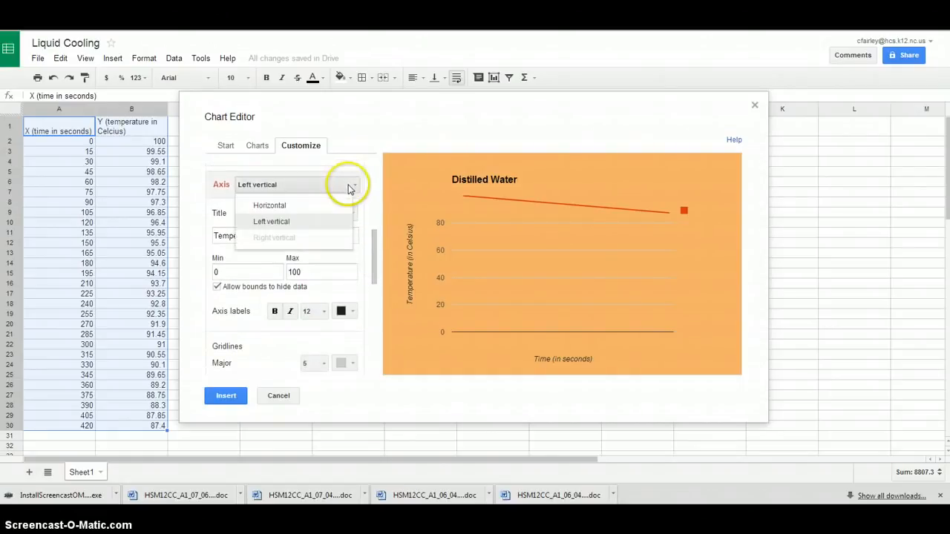
pyautogui.click(290, 208)
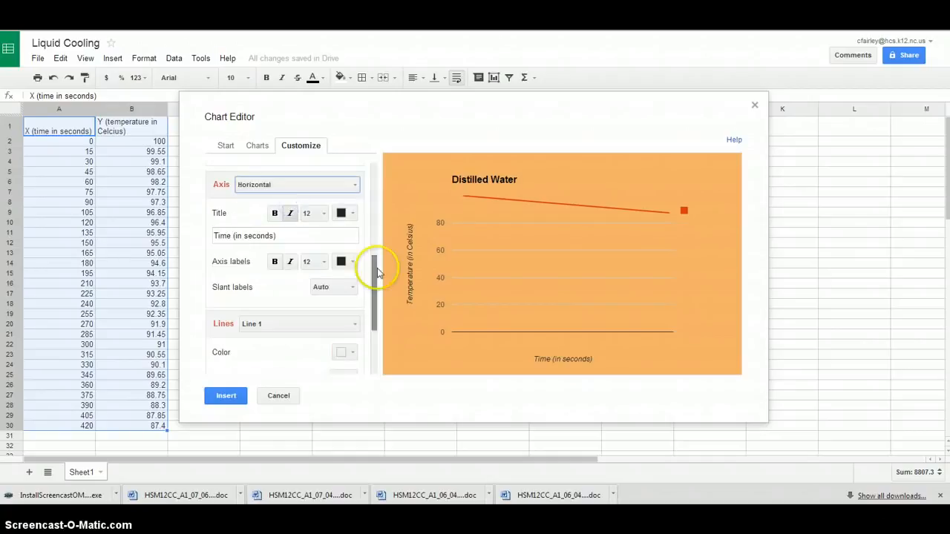
pyautogui.moveTo(376, 273); pyautogui.dragTo(375, 328)
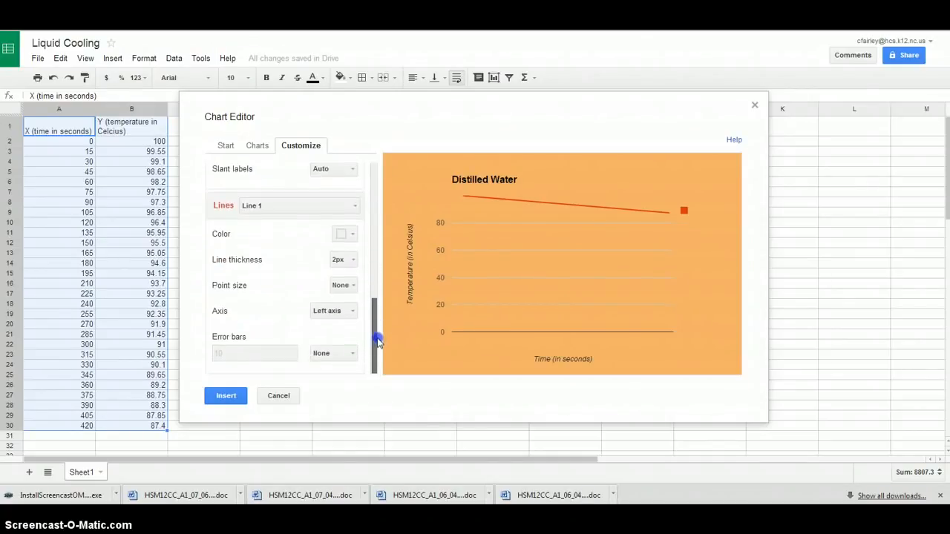
pyautogui.click(354, 357)
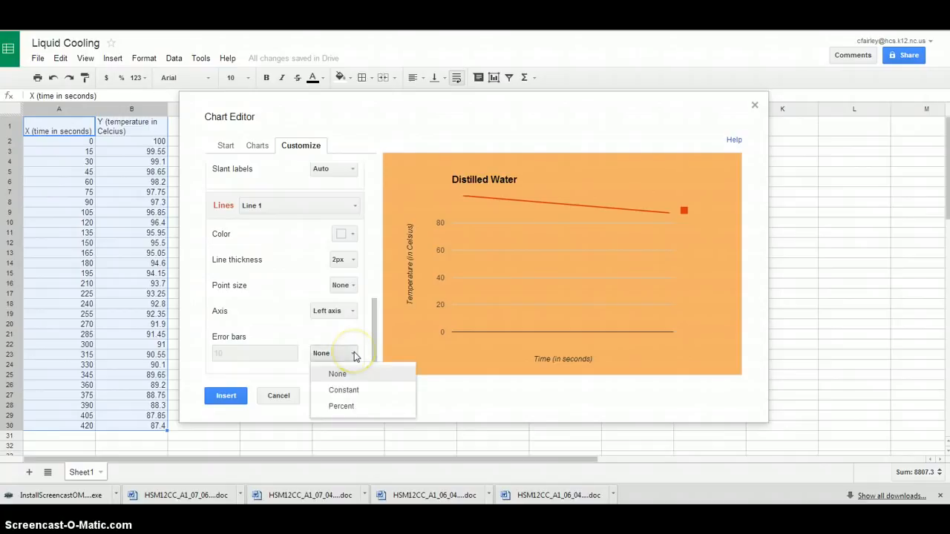
pyautogui.click(356, 356)
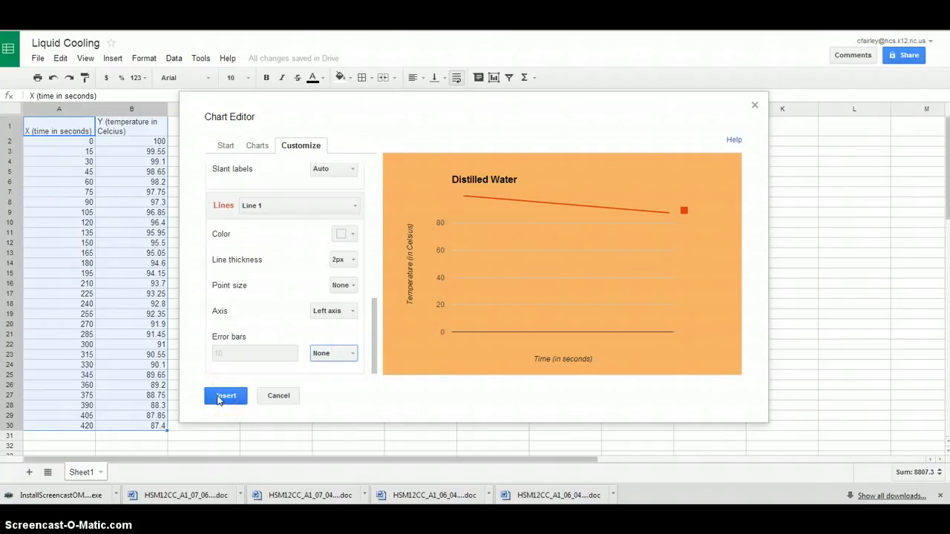
# Insert the customized chart into the sheet and select it in quick edit mode
pyautogui.click(219, 400)
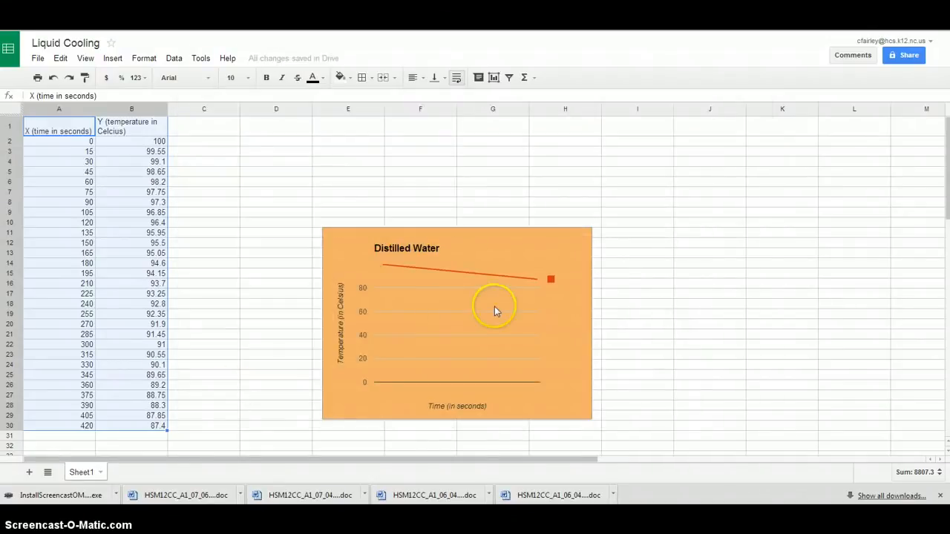
pyautogui.click(563, 248)
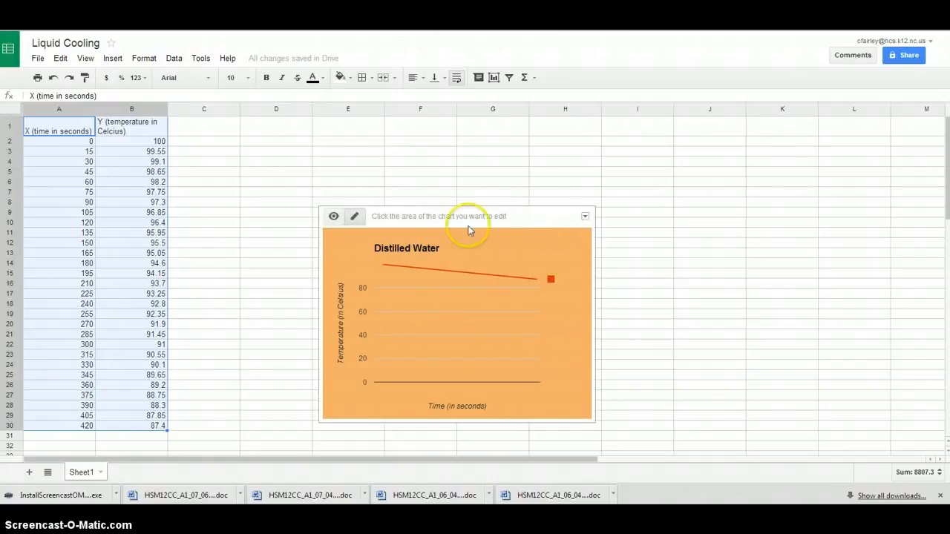
pyautogui.click(355, 217)
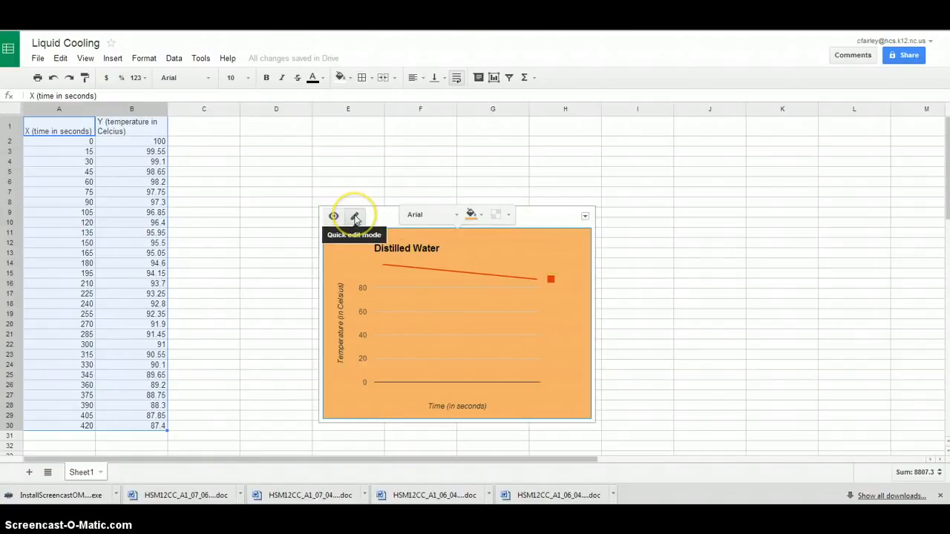
pyautogui.click(586, 218)
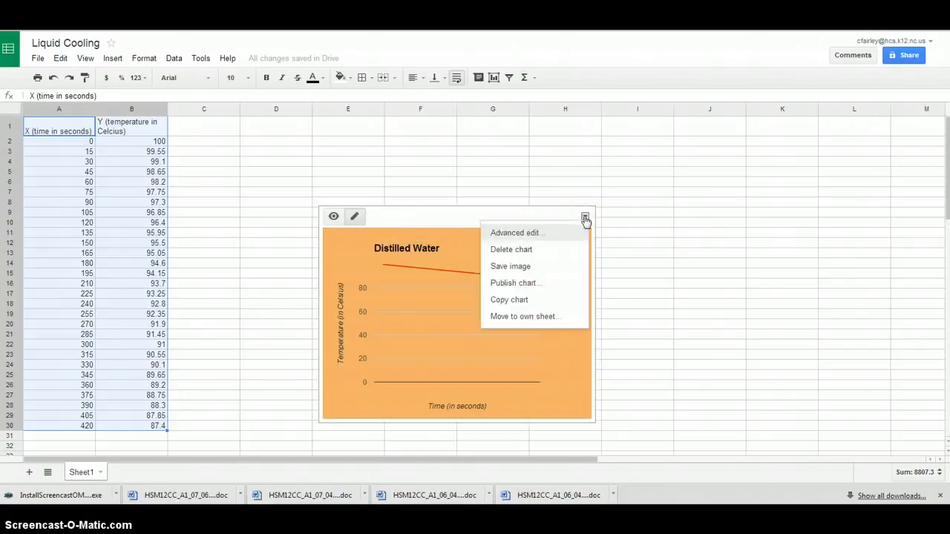
pyautogui.click(542, 233)
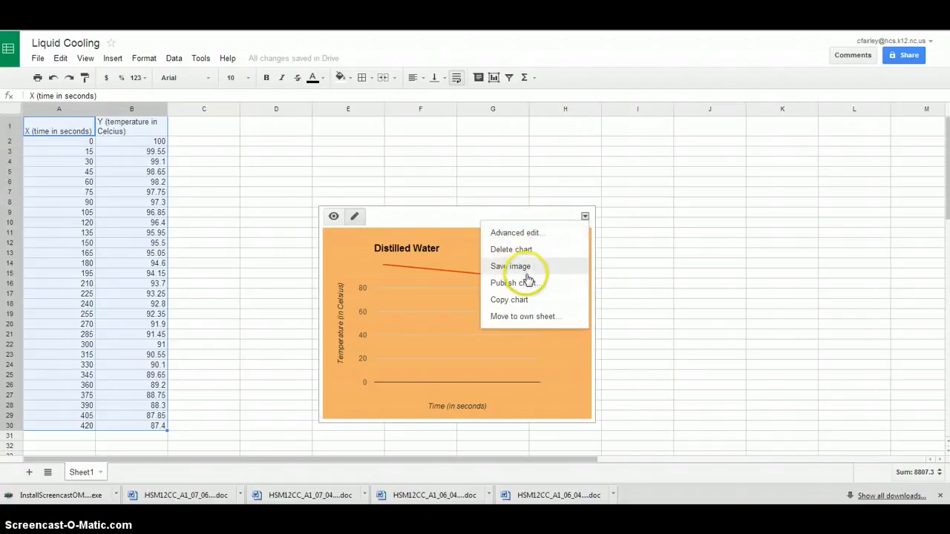
pyautogui.click(523, 268)
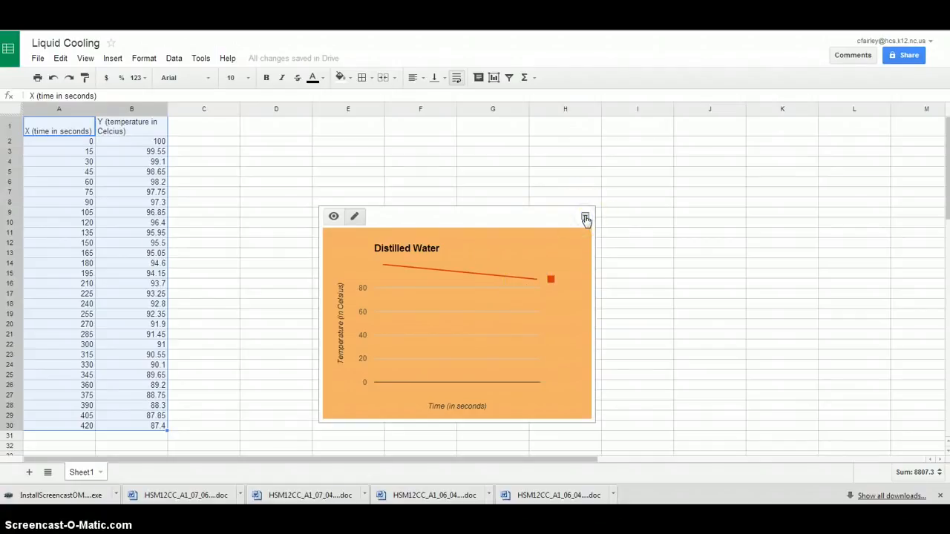
pyautogui.click(688, 121)
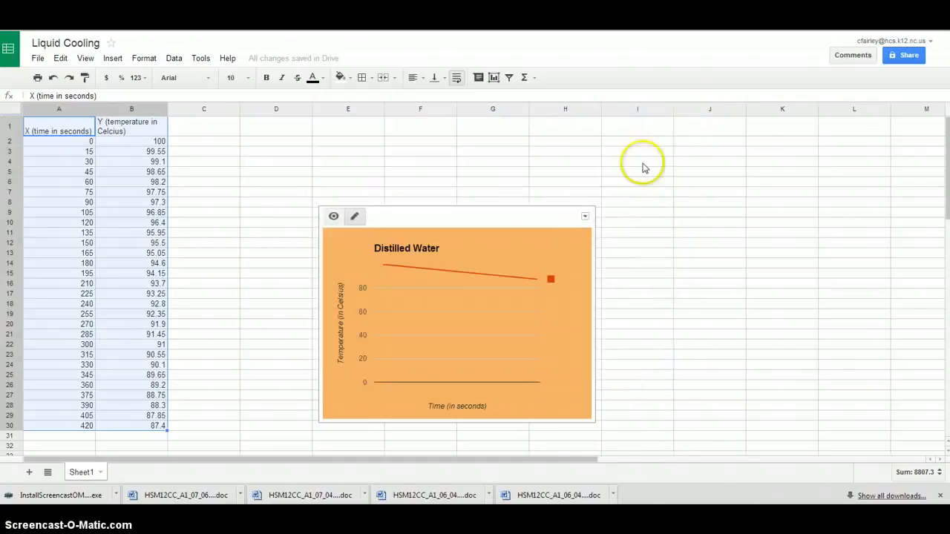
pyautogui.click(584, 218)
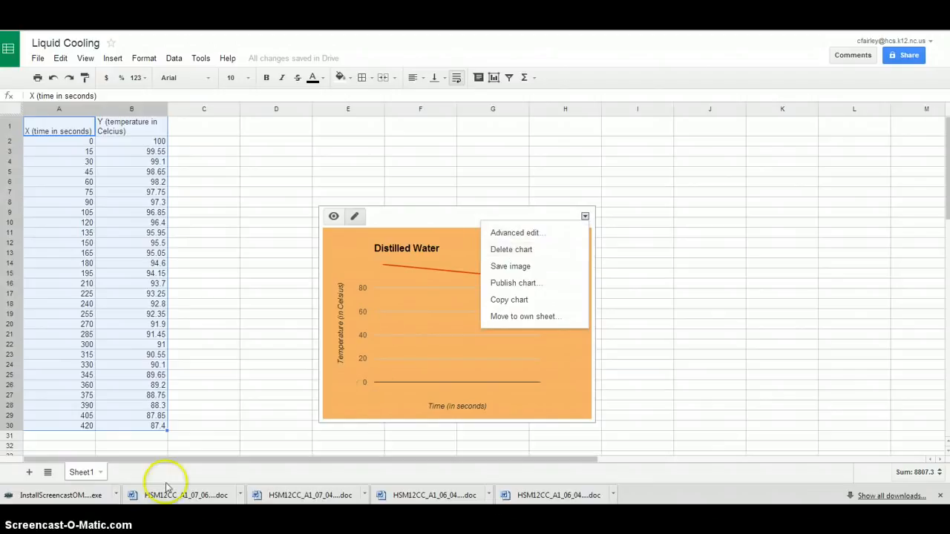
# Rename Sheet1 as "Distilled Water"
pyautogui.click(80, 475)
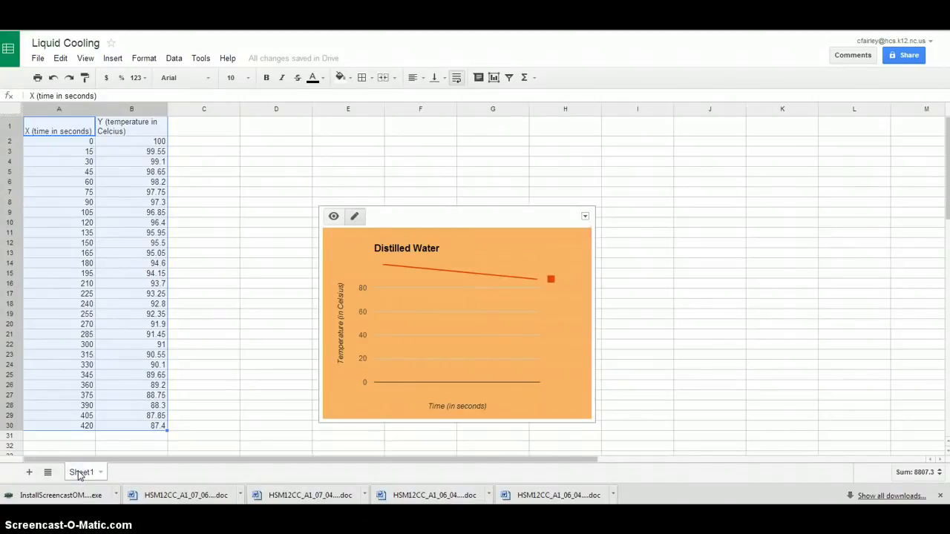
pyautogui.click(79, 474)
pyautogui.write('Distil')
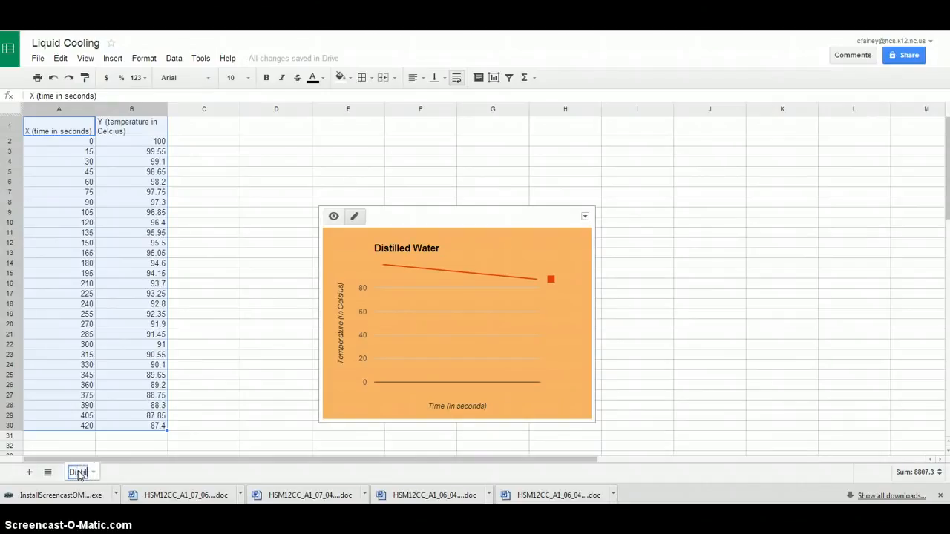
pyautogui.write('led Water')
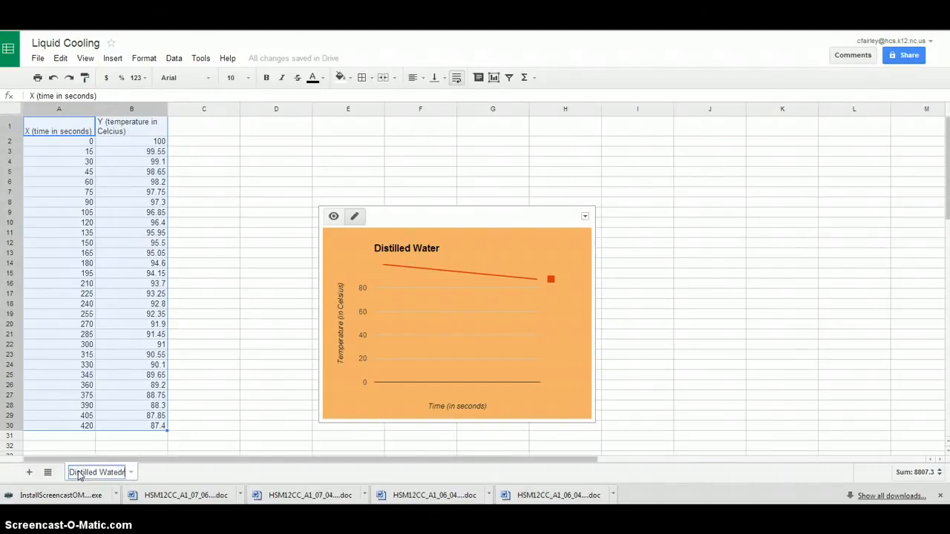
pyautogui.press('BackSpace')
pyautogui.press('BackSpace')
pyautogui.write('r')
pyautogui.press('Return')
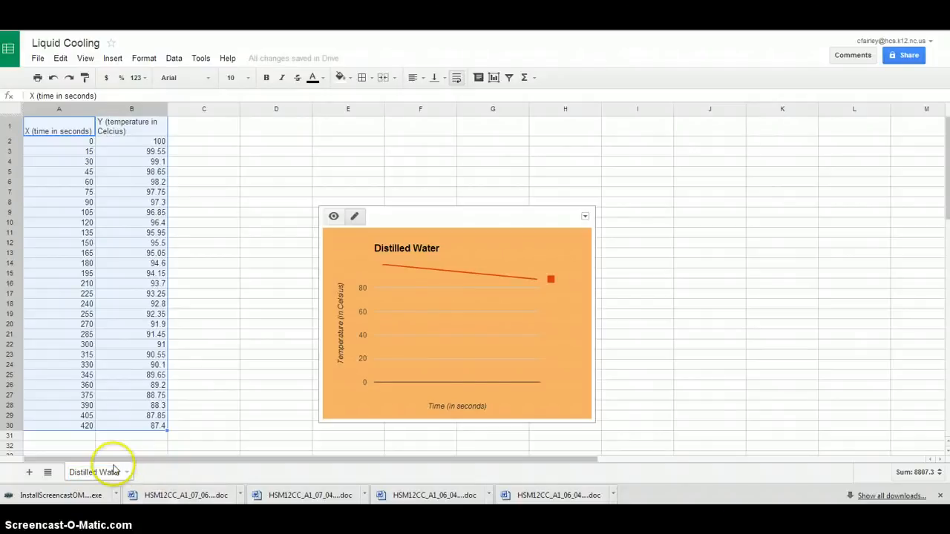
# Add a second sheet and enter the header "X (time in seconds)" in its cell A1
pyautogui.click(29, 473)
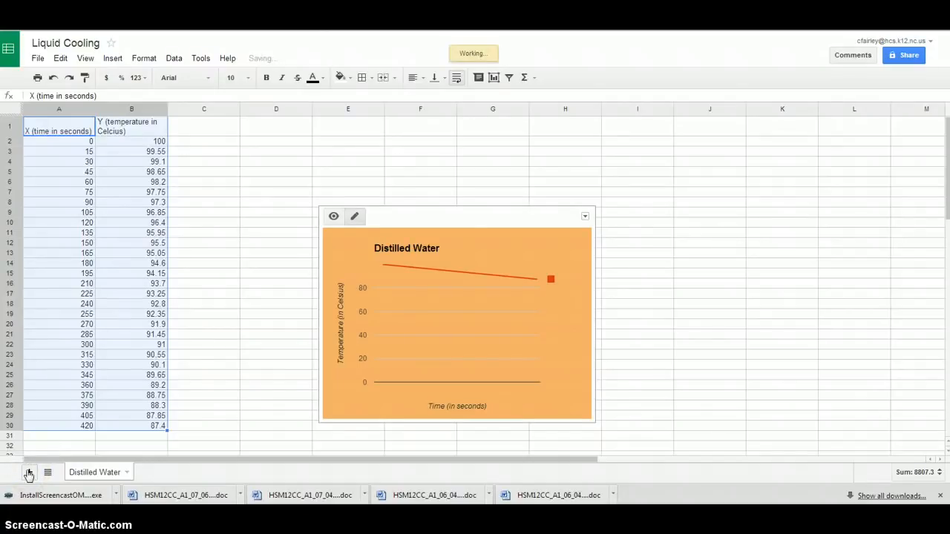
pyautogui.click(29, 474)
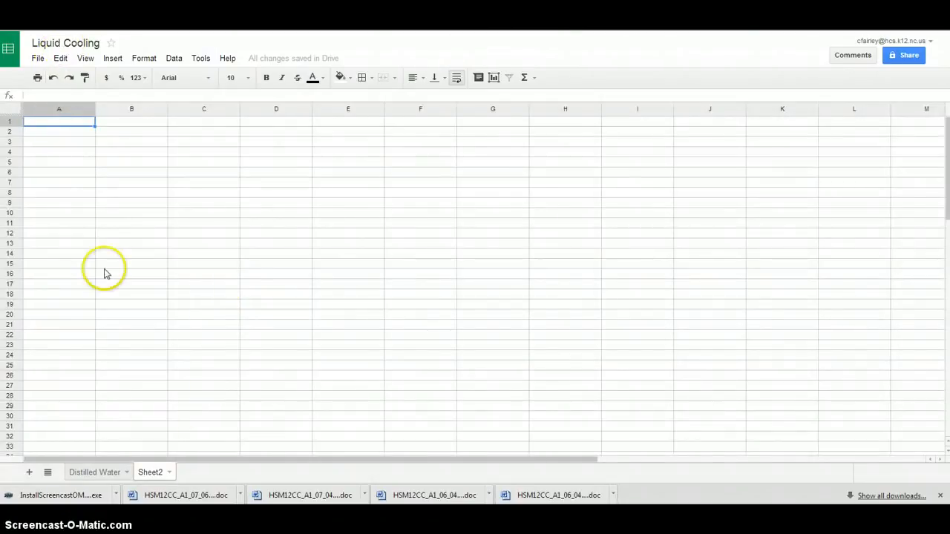
pyautogui.click(64, 122)
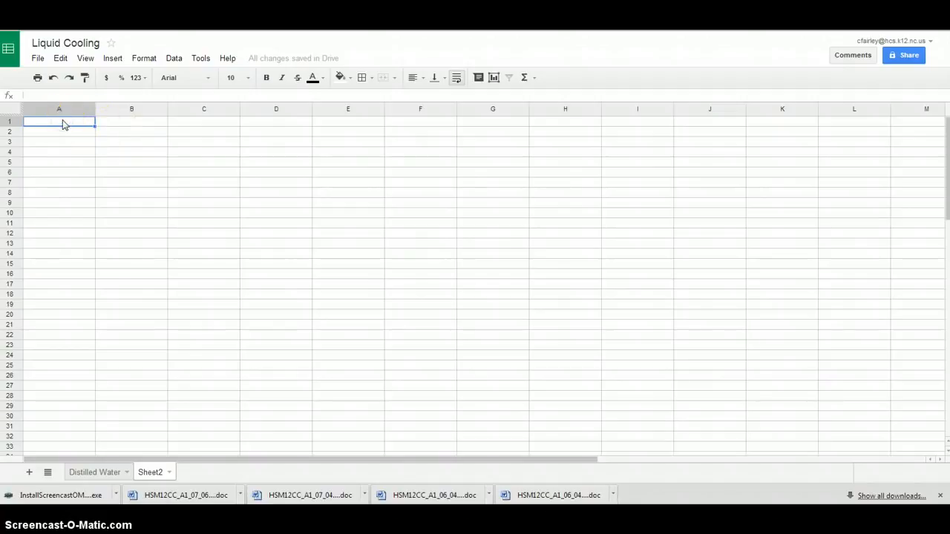
pyautogui.write('X (time in sec')
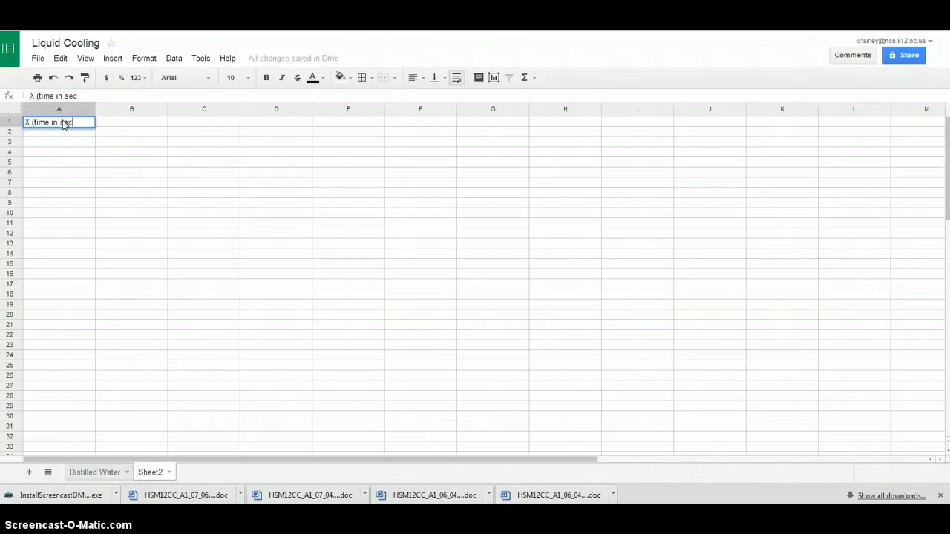
pyautogui.write('onds')
pyautogui.click(101, 122)
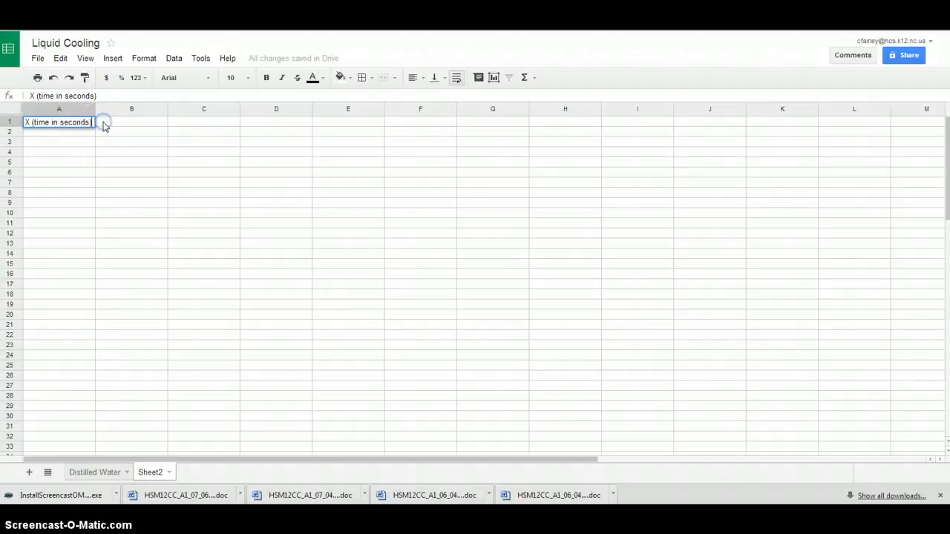
# Rename the new second sheet as "Vinegar"
pyautogui.click(150, 475)
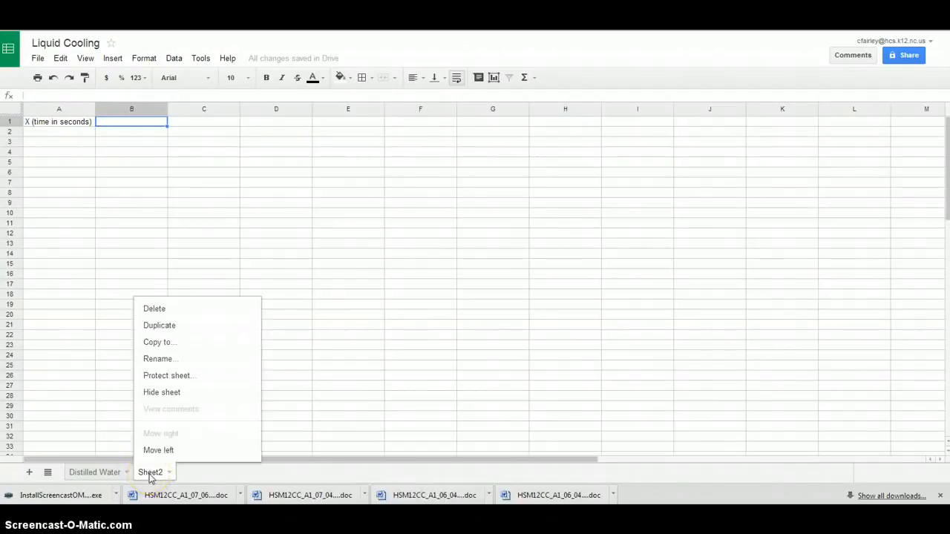
pyautogui.click(157, 359)
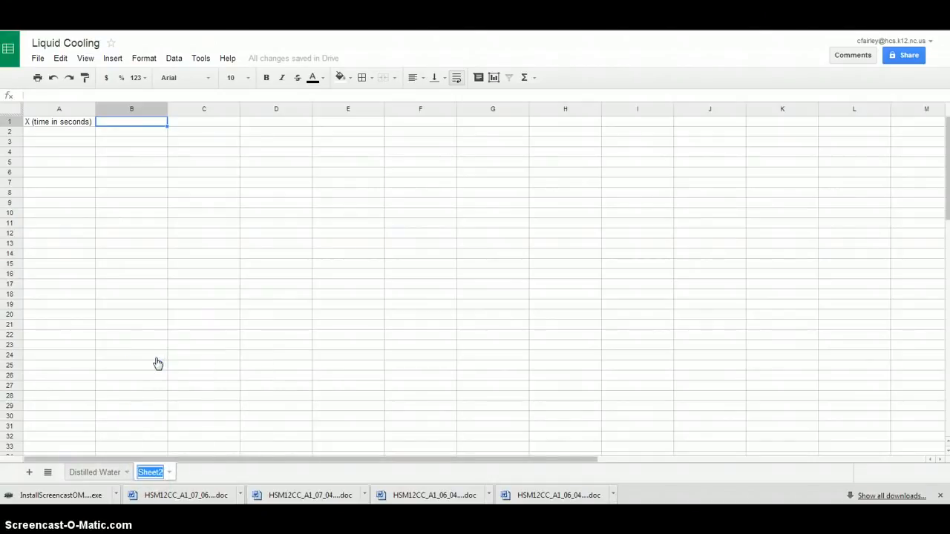
pyautogui.write('Vinegar')
pyautogui.press('Return')
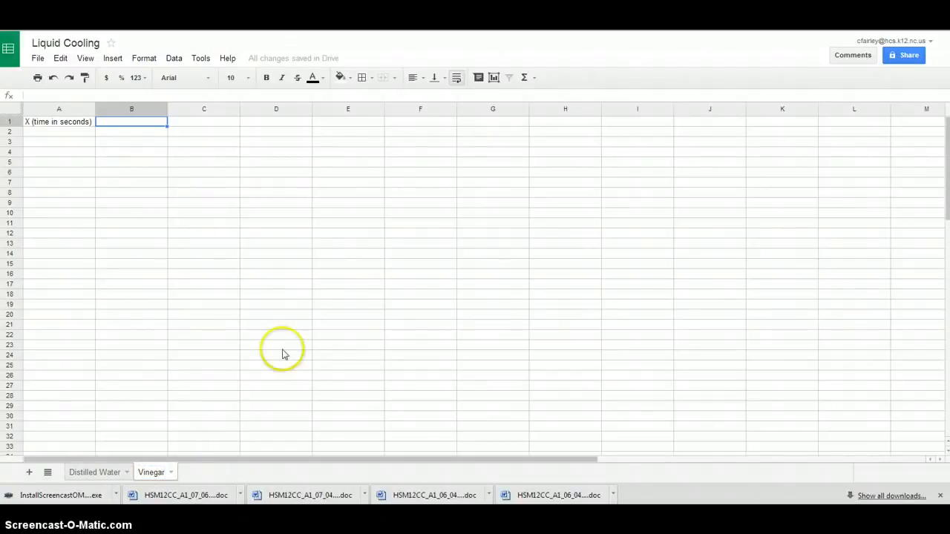
pyautogui.click(94, 473)
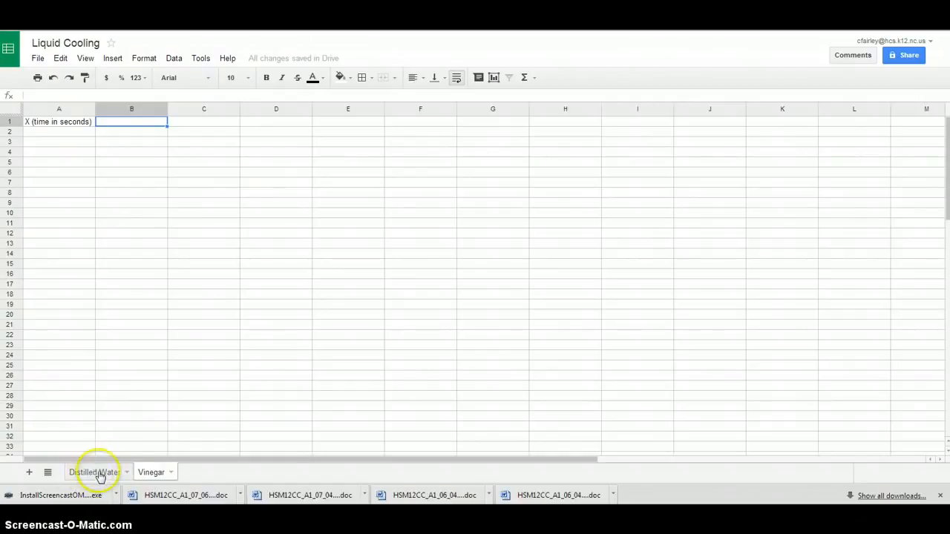
pyautogui.click(148, 474)
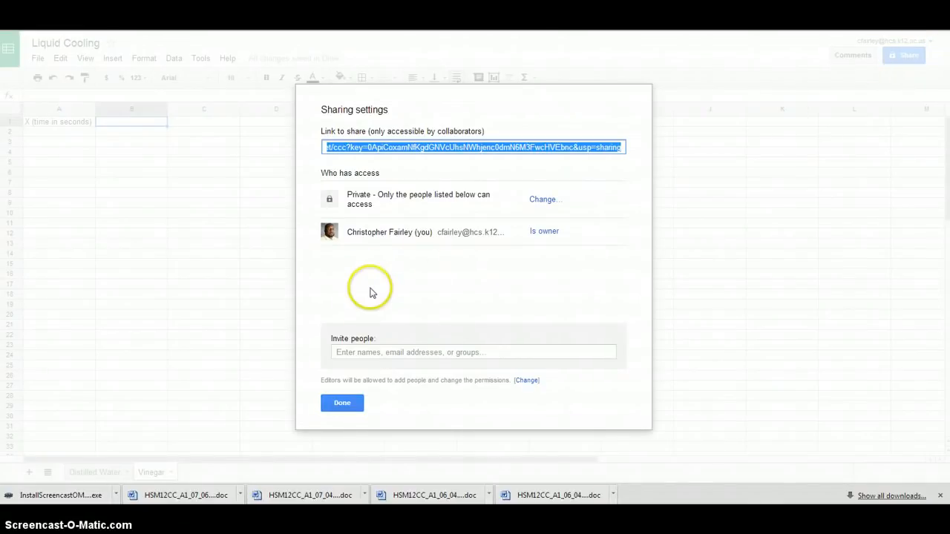
# Enter the suggested collaborator's e-mail as an invitee for the Liquid Cooling spreadsheet with the Can edit permission
pyautogui.click(374, 353)
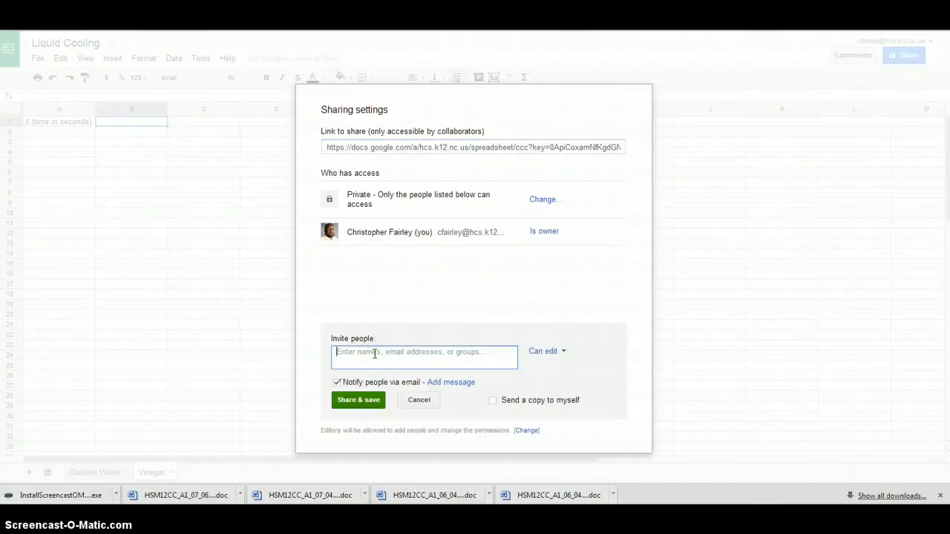
pyautogui.write('pe')
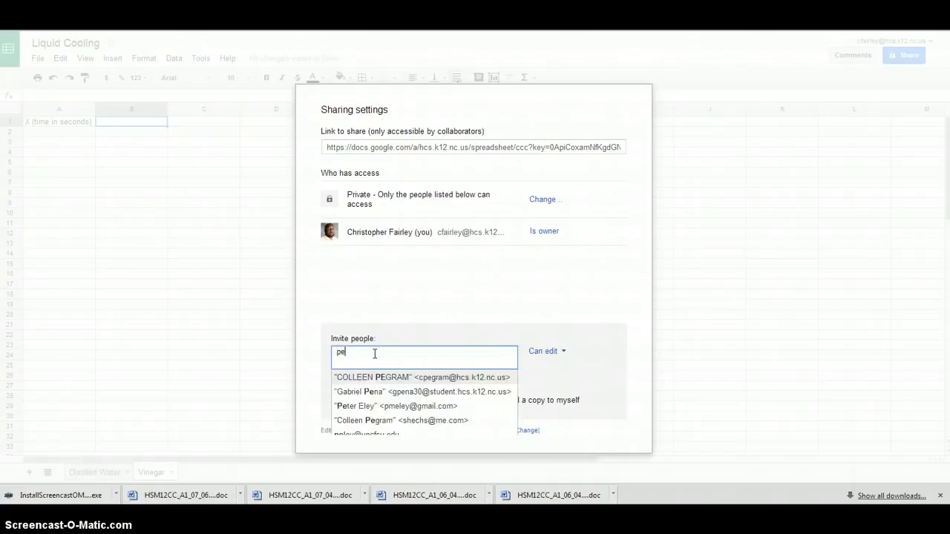
pyautogui.click(371, 407)
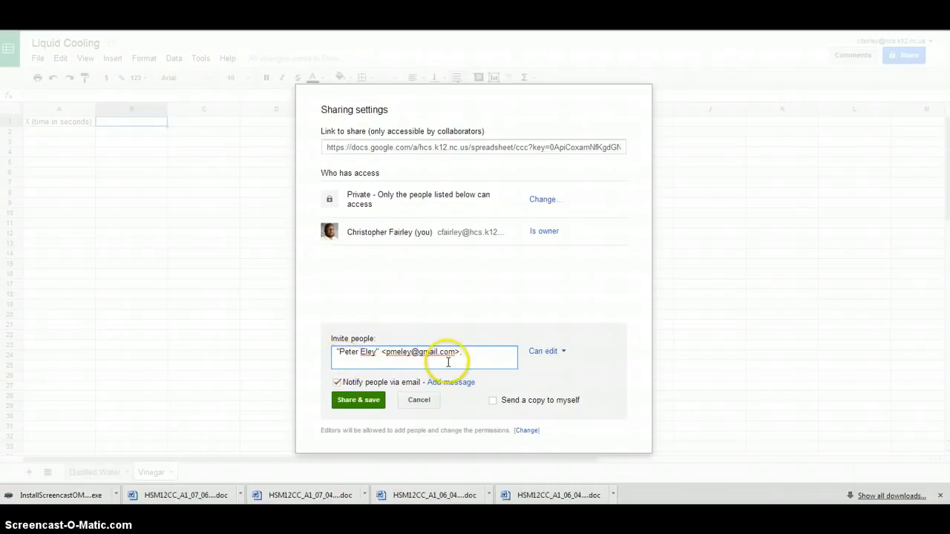
pyautogui.click(561, 353)
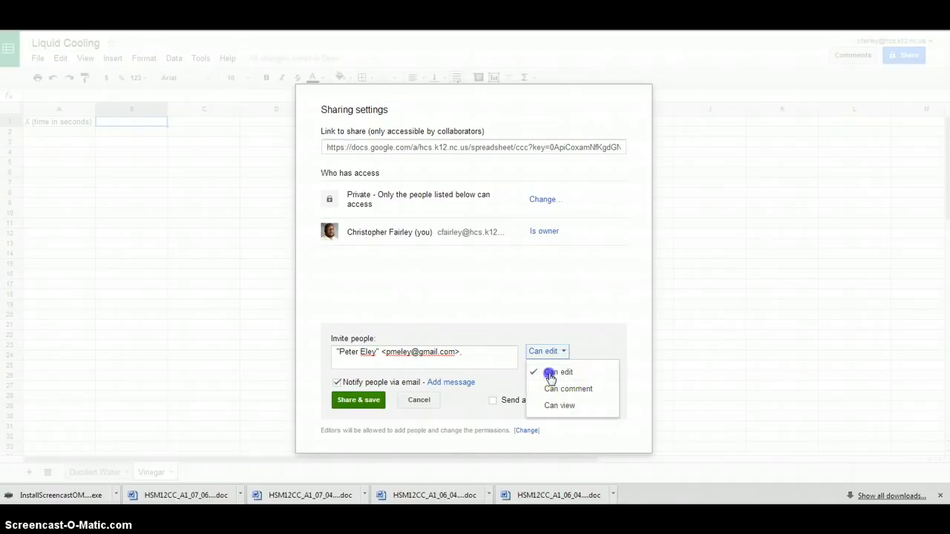
pyautogui.click(570, 362)
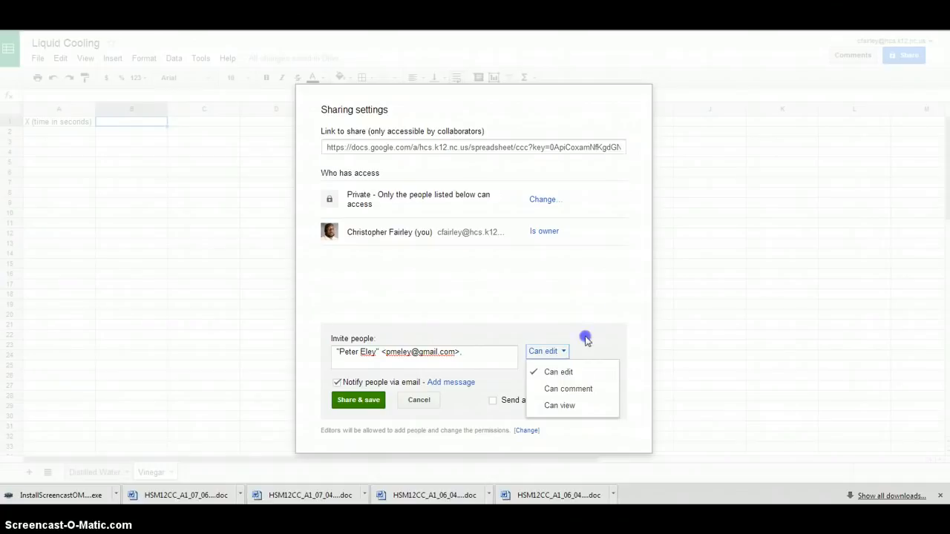
pyautogui.click(562, 371)
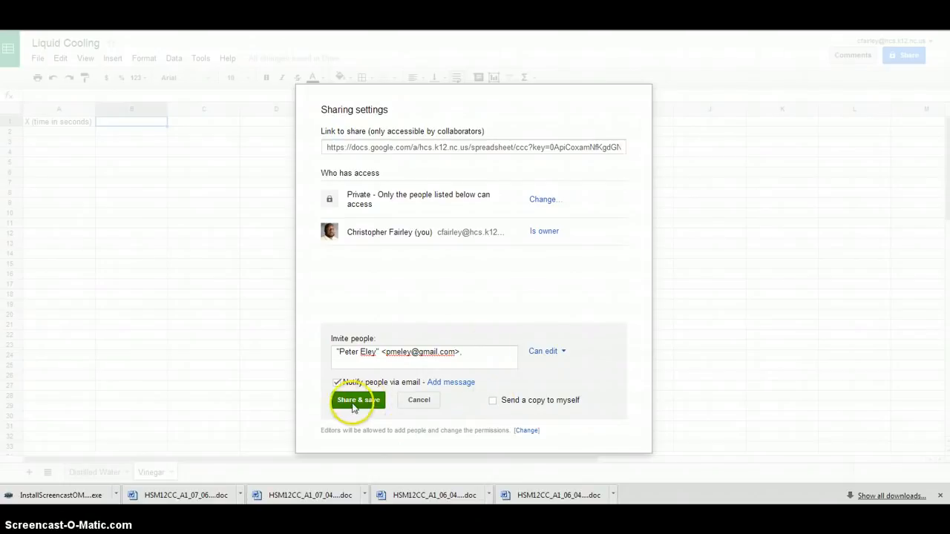
# Share the spreadsheet with the invitee, approving access from outside the organization, and finish the sharing settings with Can edit kept
pyautogui.click(367, 402)
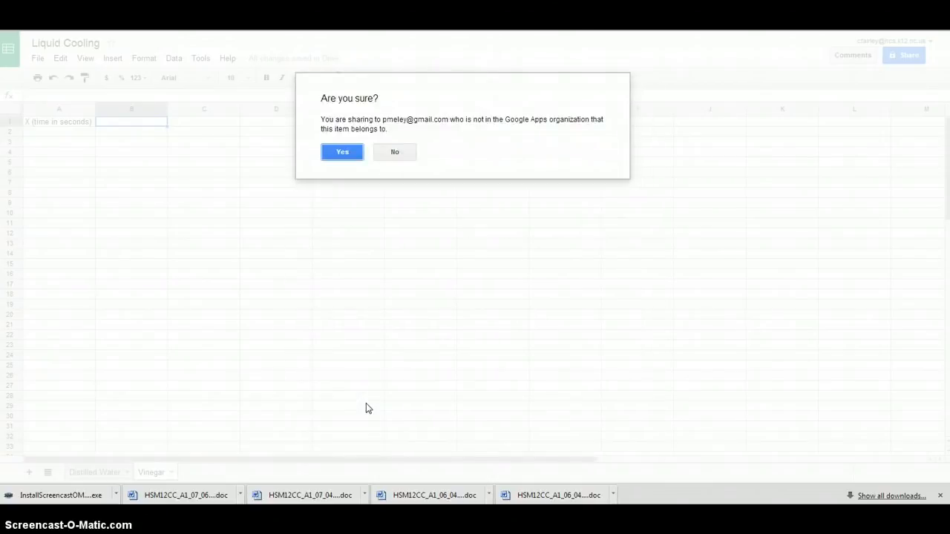
pyautogui.click(345, 152)
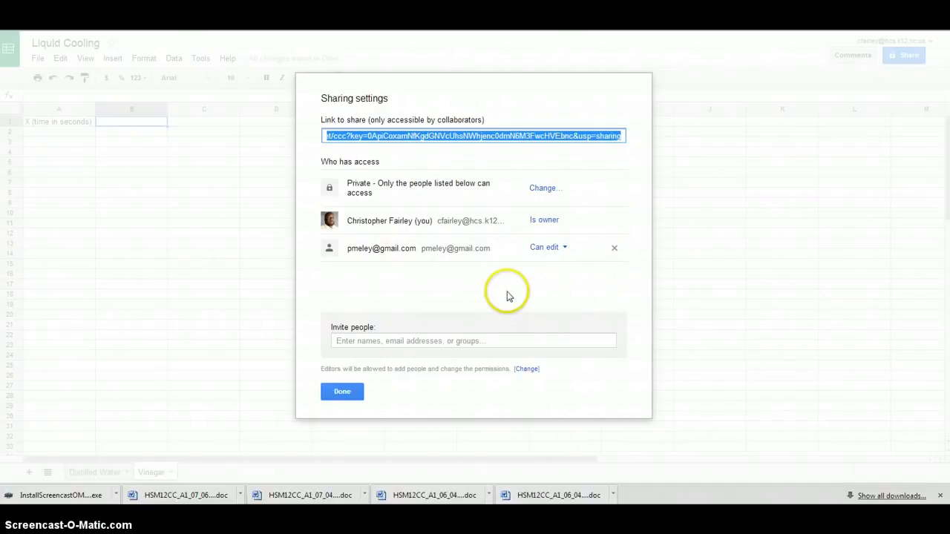
pyautogui.click(562, 251)
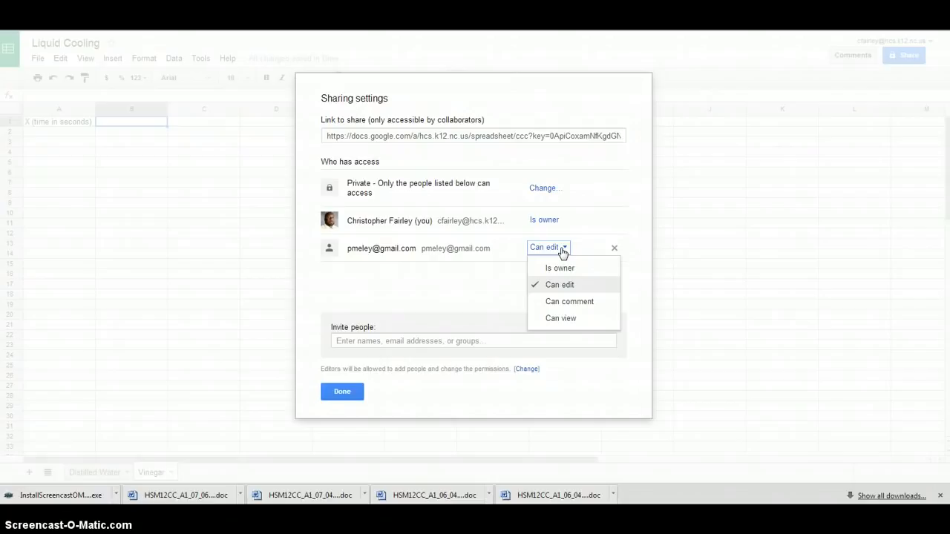
pyautogui.click(562, 251)
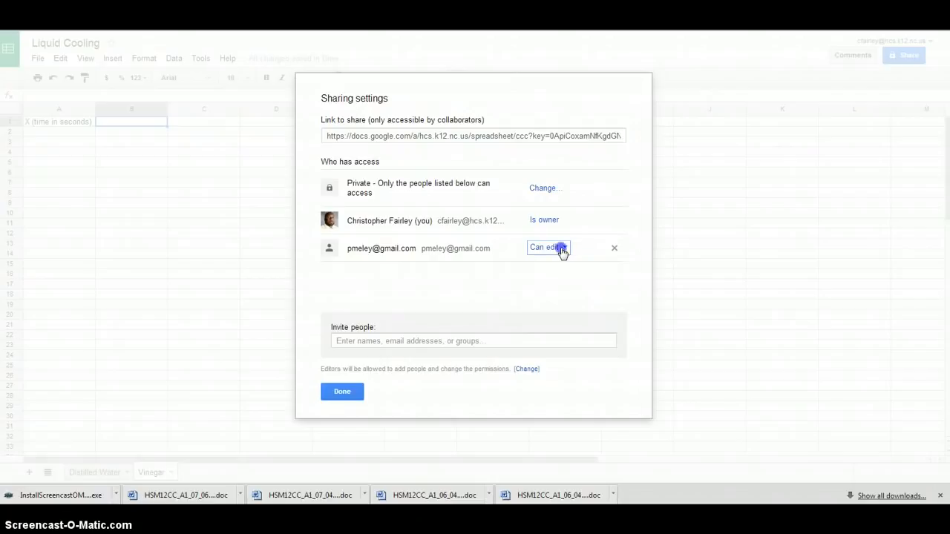
pyautogui.click(352, 397)
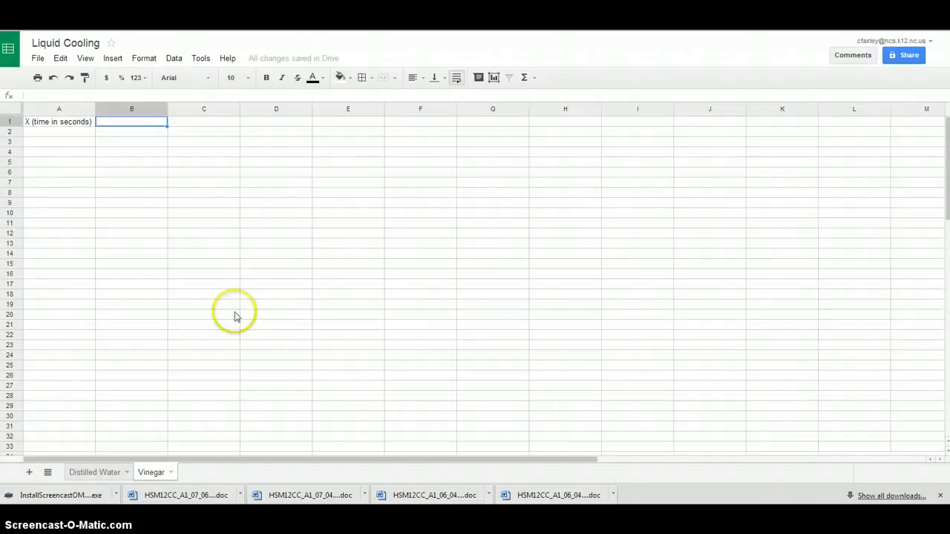
# Switch to the Distilled Water sheet
pyautogui.click(87, 473)
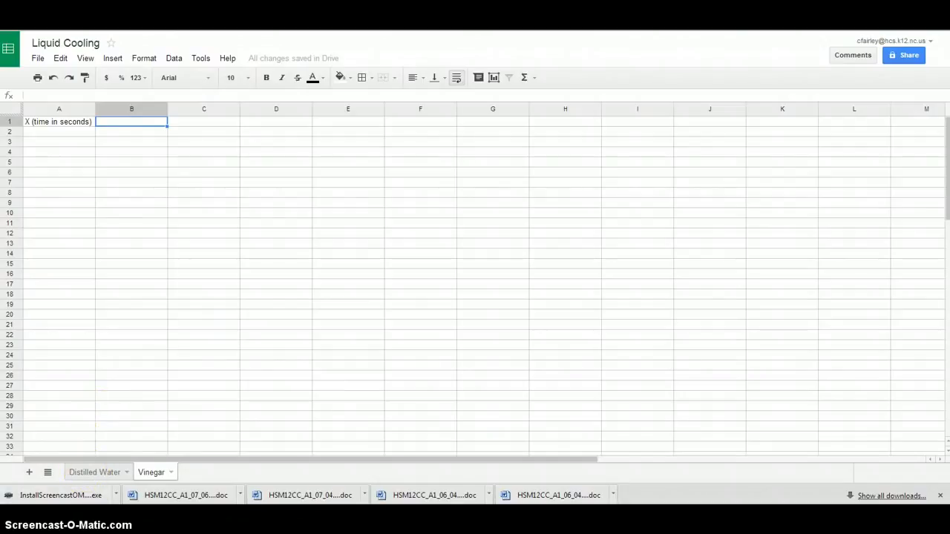